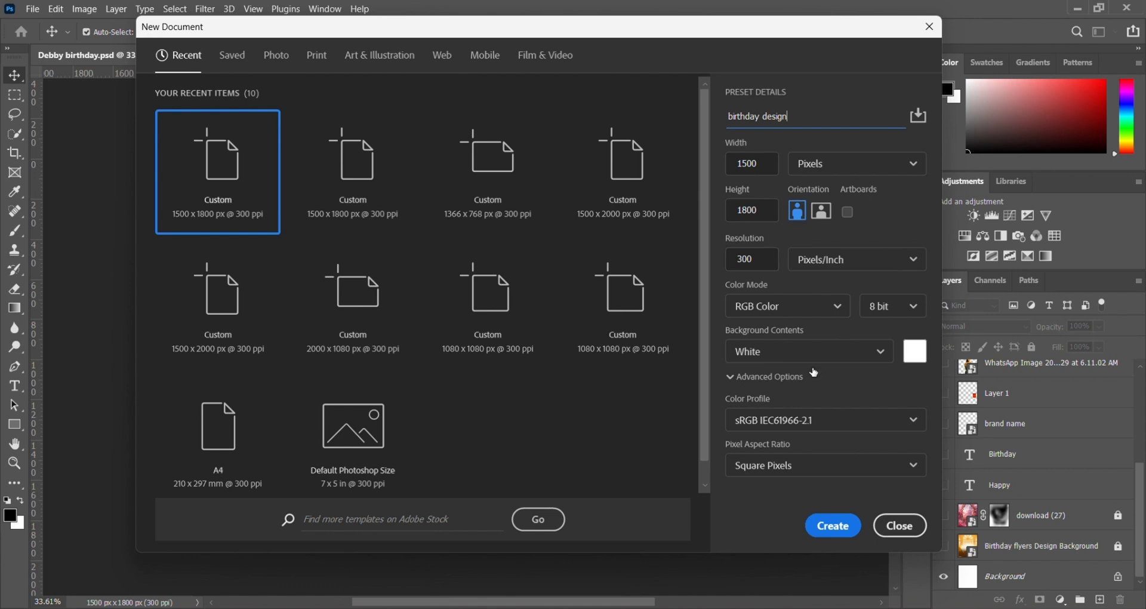
Step: Dismiss the new document setup and show the Birthday flyers Design Background and download (27) layers
{"action": "left_click", "coordinate": [841, 538]}
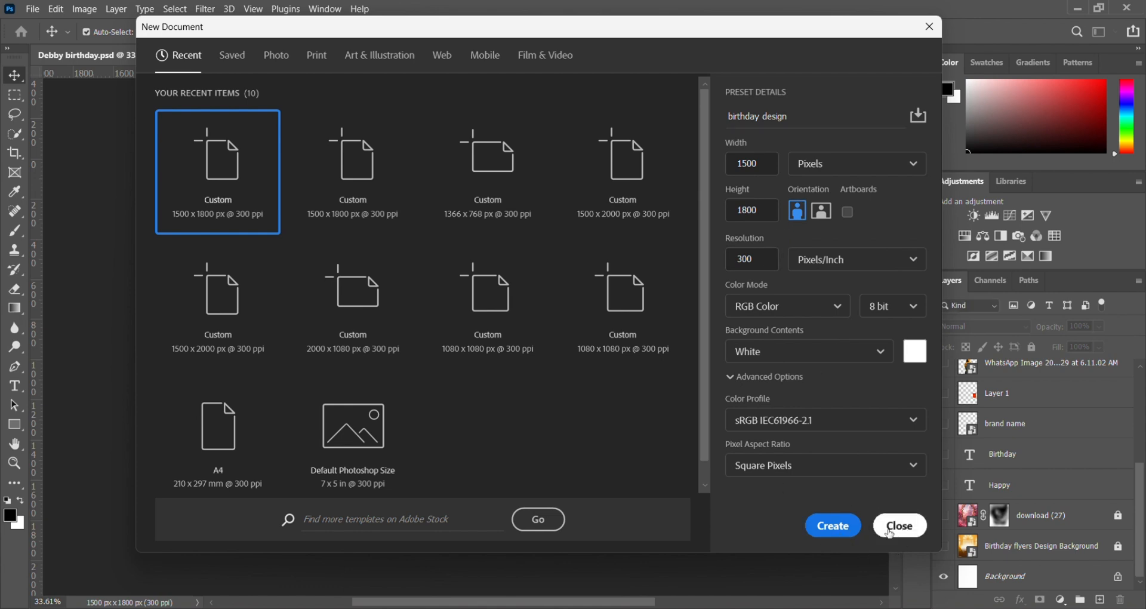
{"action": "scroll", "coordinate": [945, 542], "scroll_direction": "down", "scroll_amount": 1}
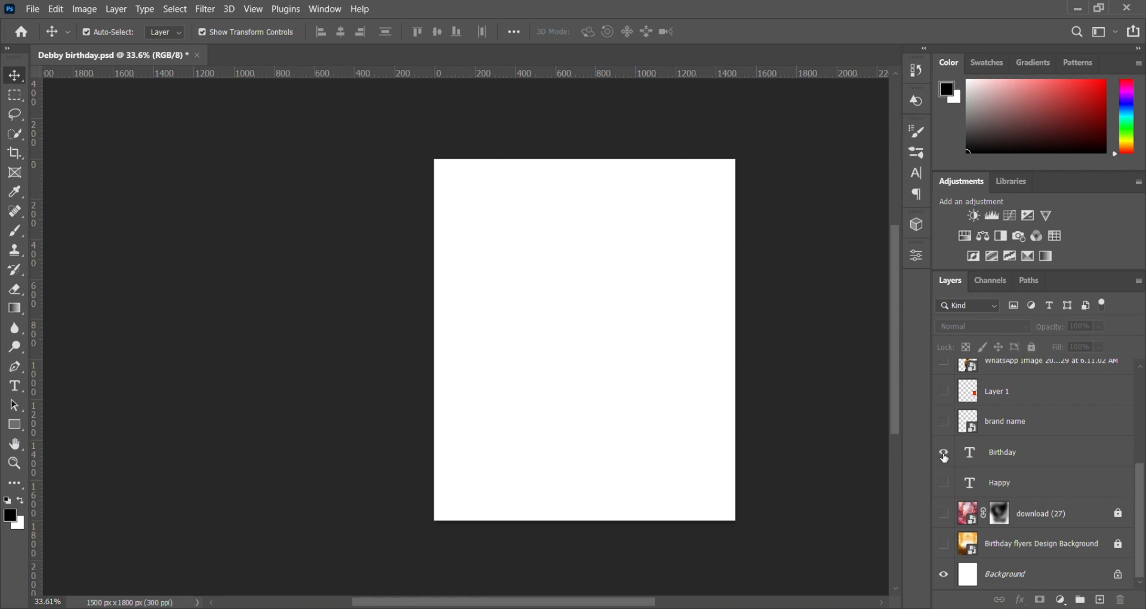
{"action": "left_click", "coordinate": [944, 544]}
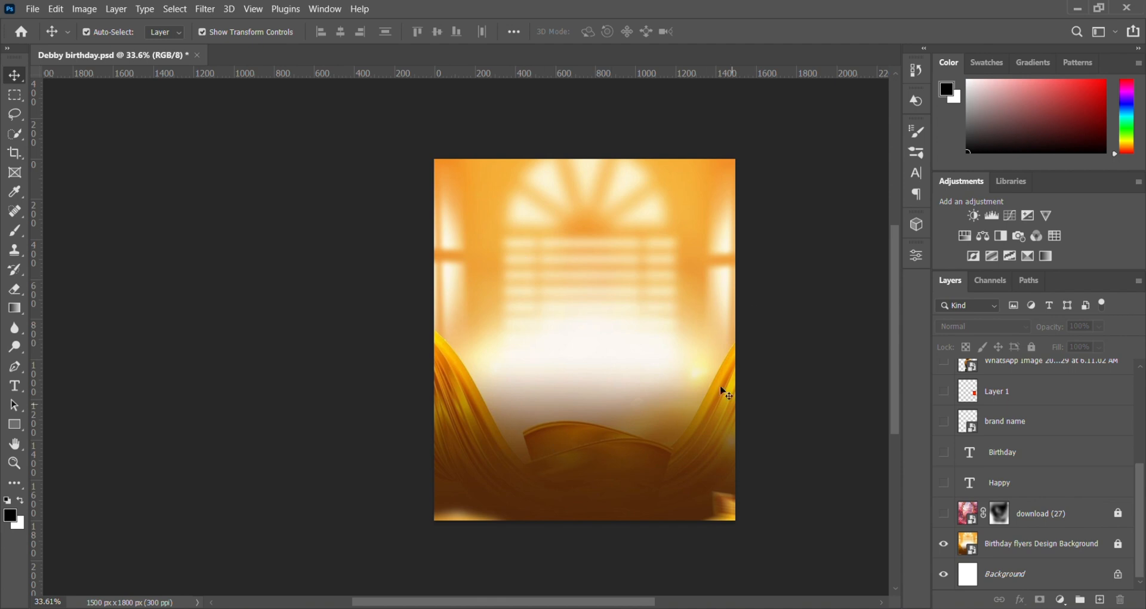
{"action": "left_click", "coordinate": [945, 518]}
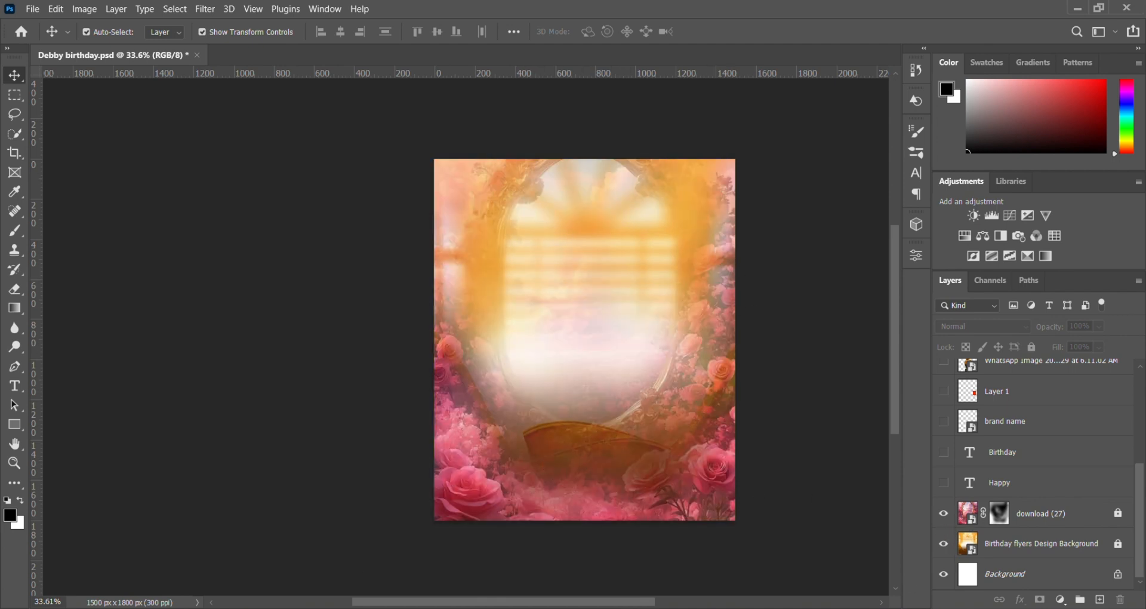
Step: Preview the download (27) image in the Downloads folder and return to the flyer
{"action": "left_click", "coordinate": [542, 604]}
{"action": "left_click", "coordinate": [486, 280]}
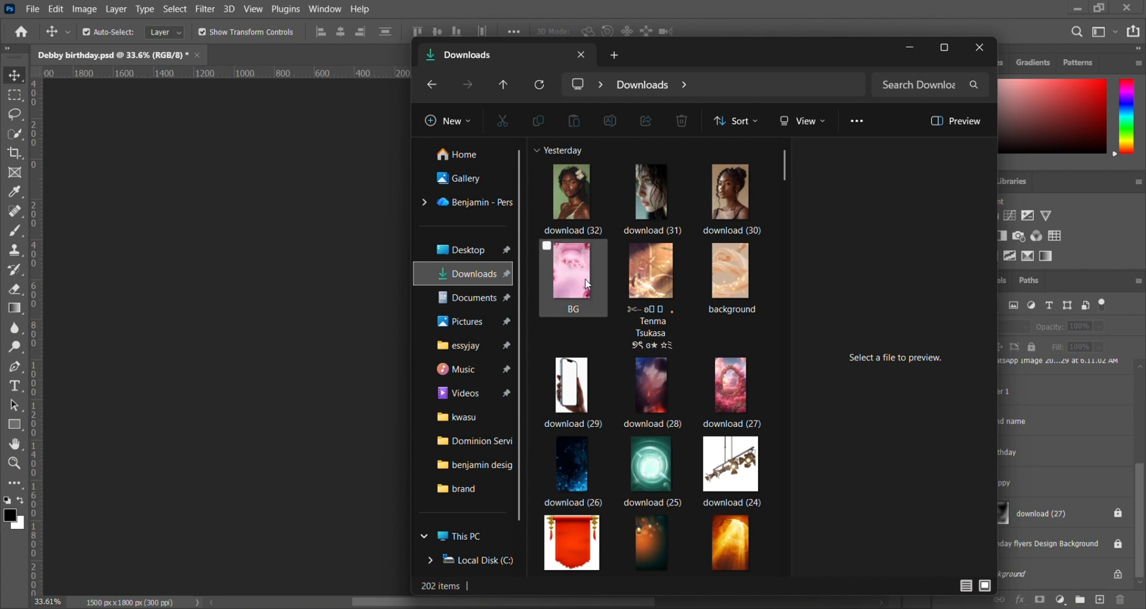
{"action": "left_click", "coordinate": [737, 397]}
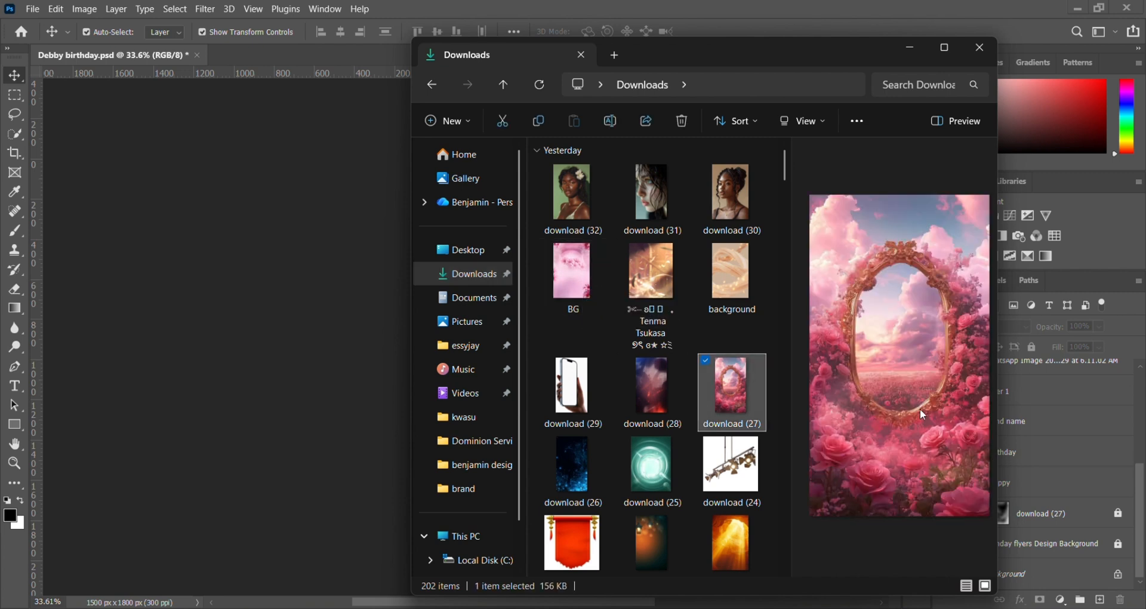
{"action": "left_click", "coordinate": [196, 392]}
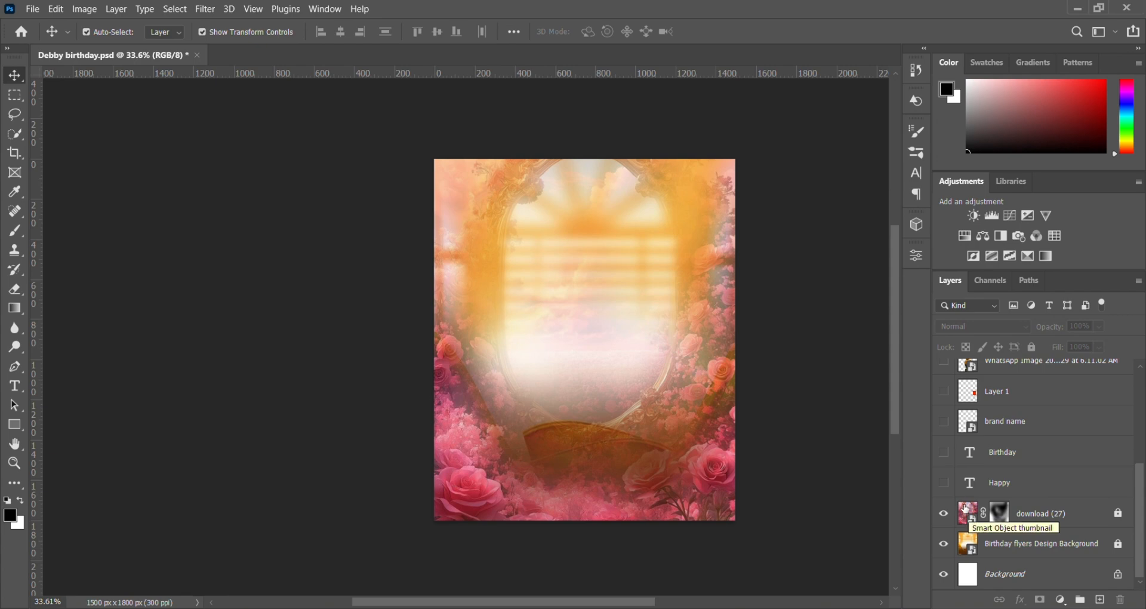
{"action": "key", "text": "alt+Tab"}
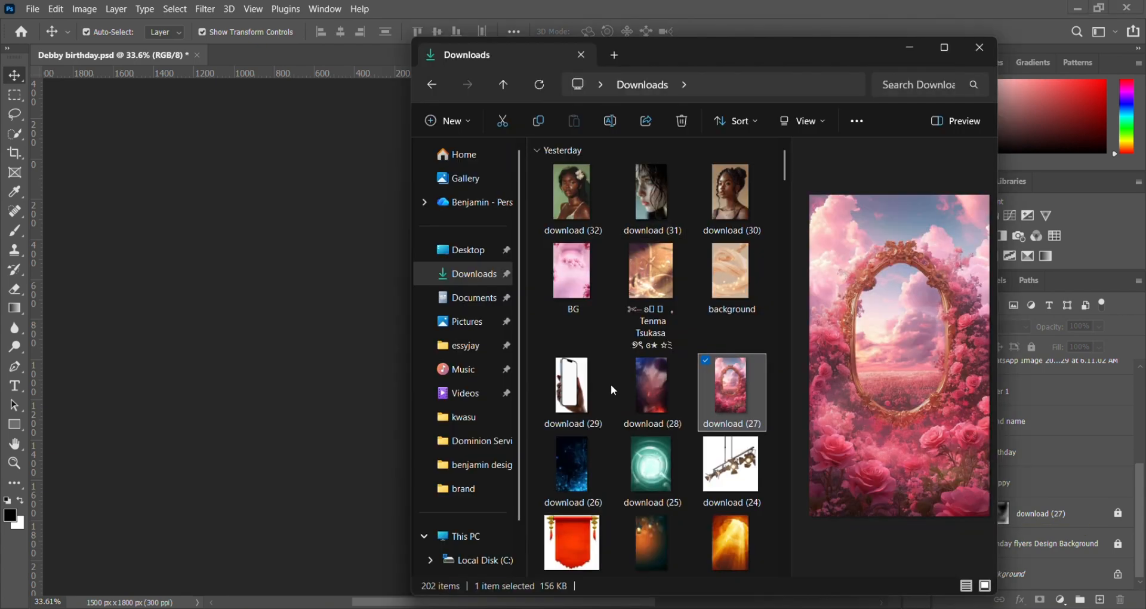
{"action": "left_click_drag", "start_coordinate": [738, 386], "coordinate": [632, 393]}
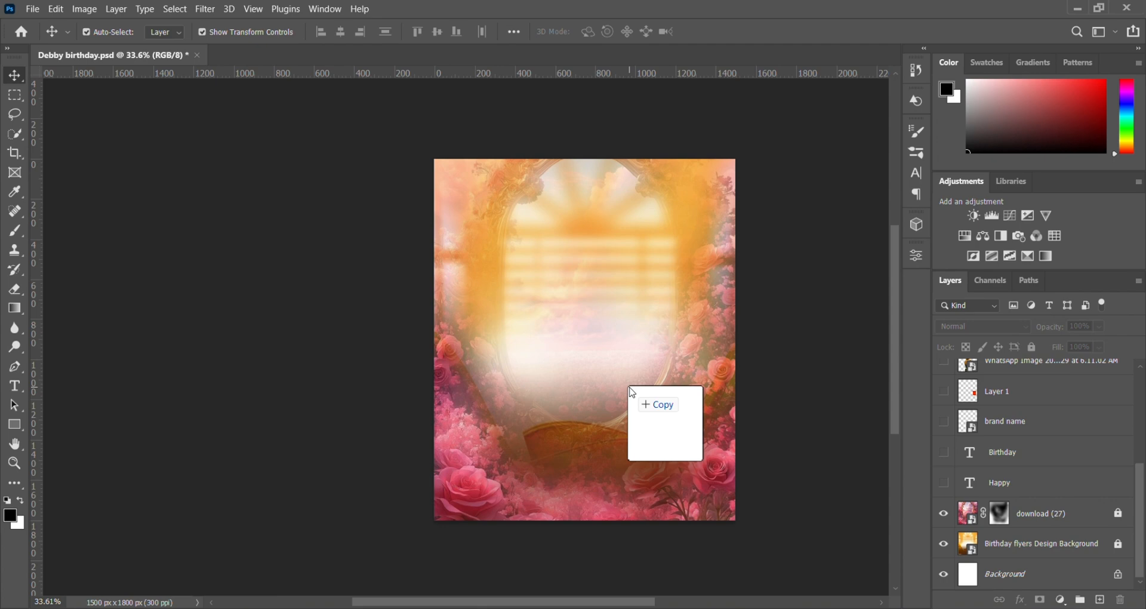
{"action": "left_click_drag", "start_coordinate": [631, 392], "coordinate": [599, 336]}
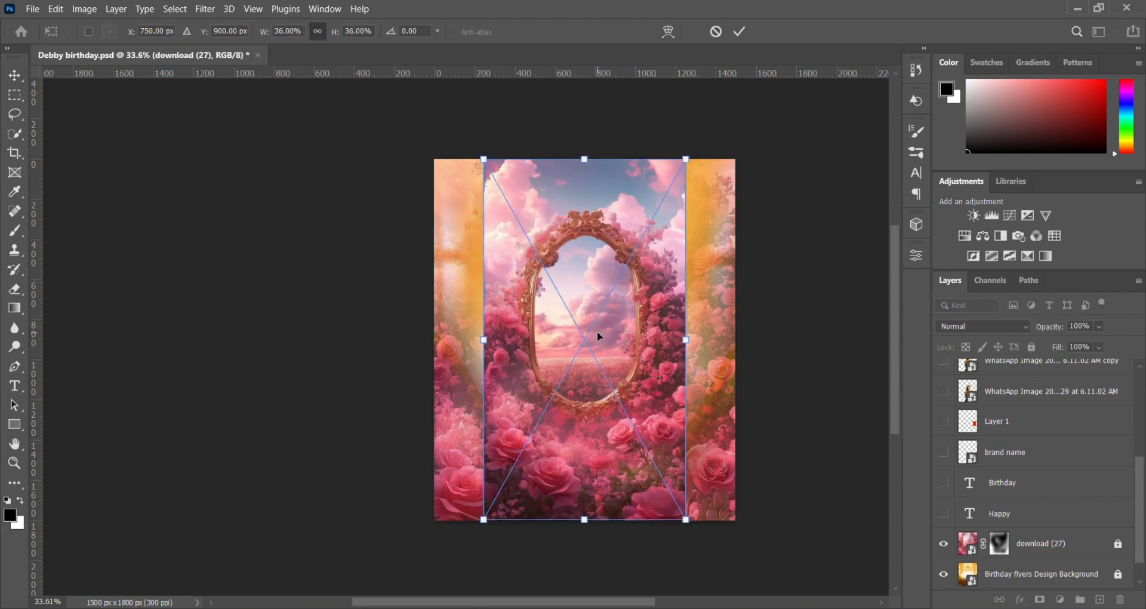
{"action": "left_click", "coordinate": [740, 31]}
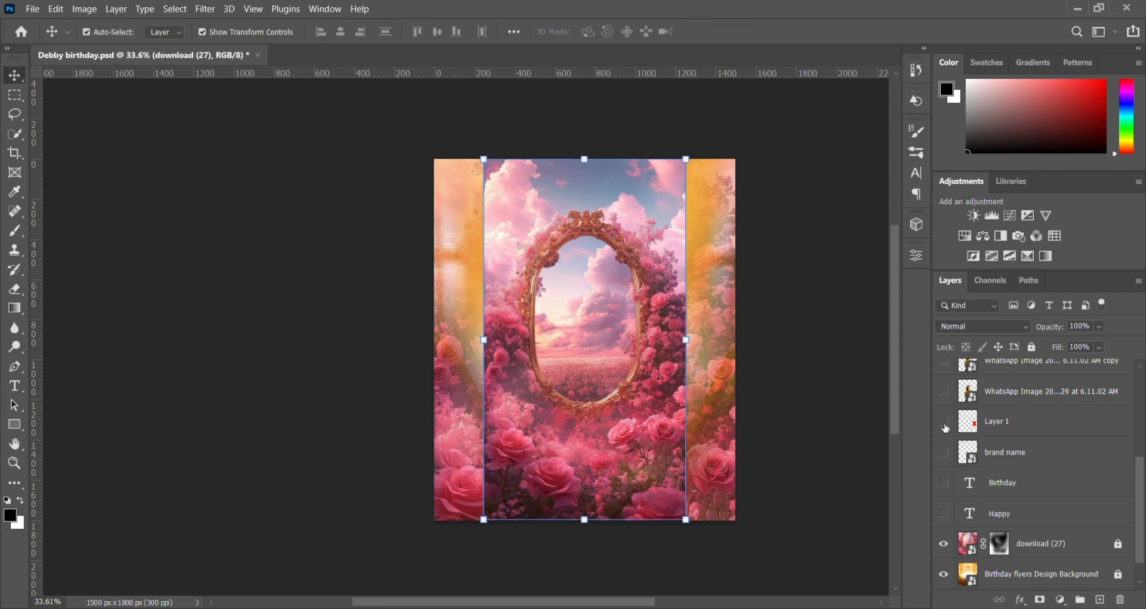
{"action": "key", "text": "Delete"}
Step: Show the Happy, Birthday and Layer 1 banner layers, and hide the brand name layer
{"action": "scroll", "coordinate": [1104, 447], "scroll_direction": "down", "scroll_amount": 5}
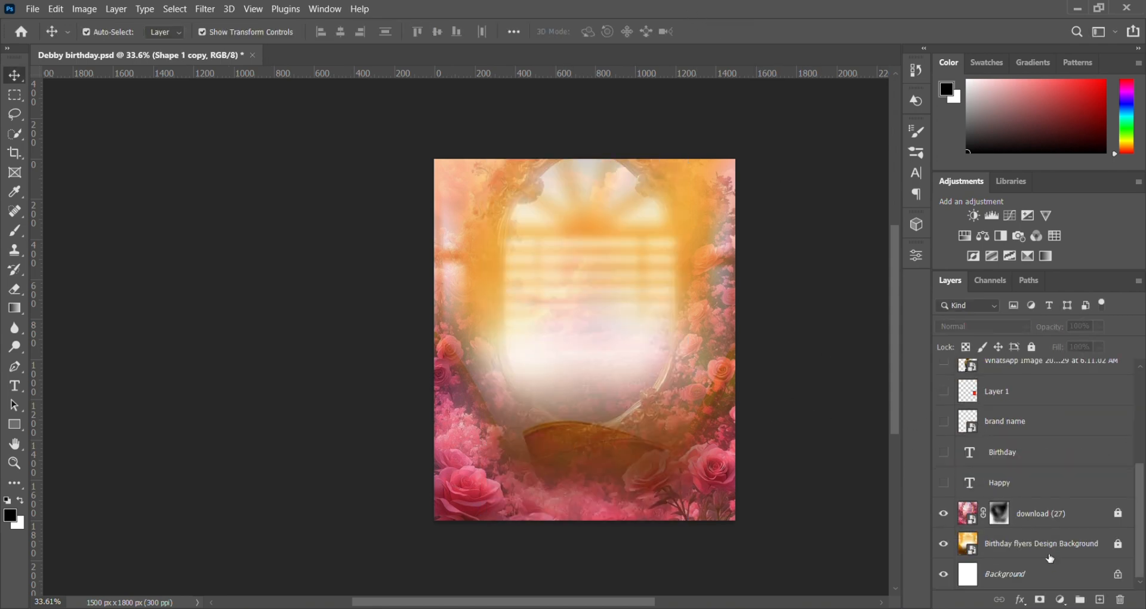
{"action": "left_click", "coordinate": [943, 484]}
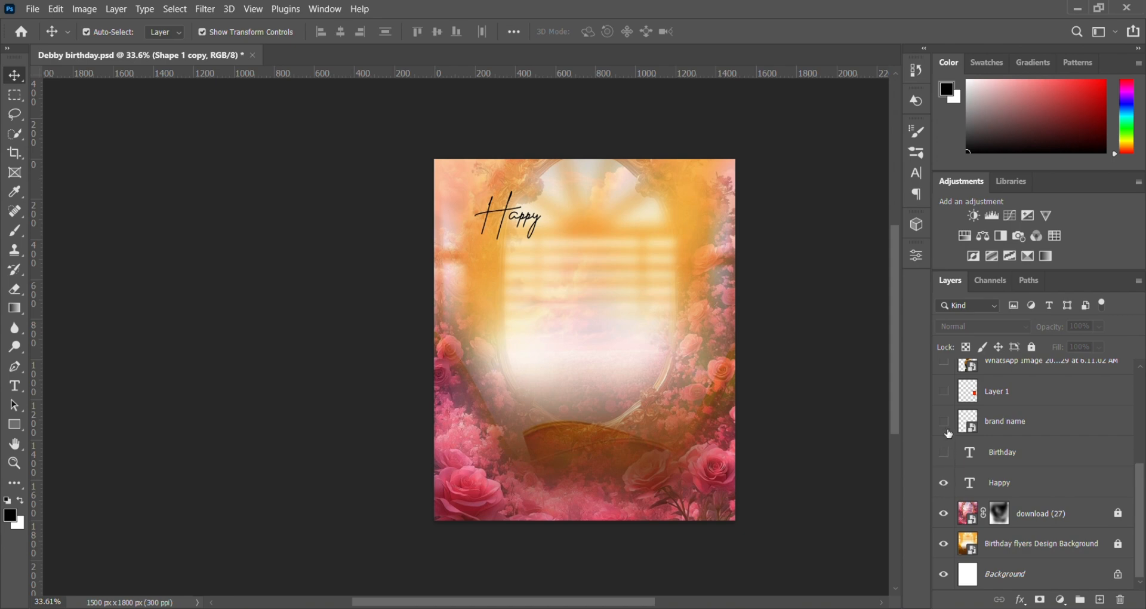
{"action": "left_click", "coordinate": [943, 453]}
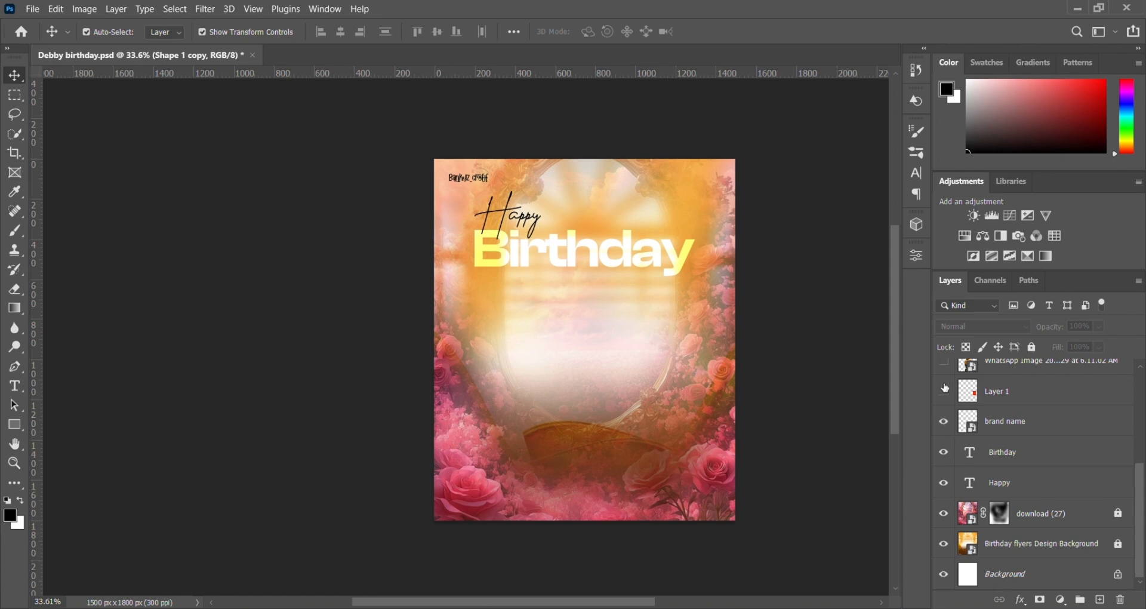
{"action": "left_click", "coordinate": [946, 423]}
{"action": "left_click", "coordinate": [948, 394]}
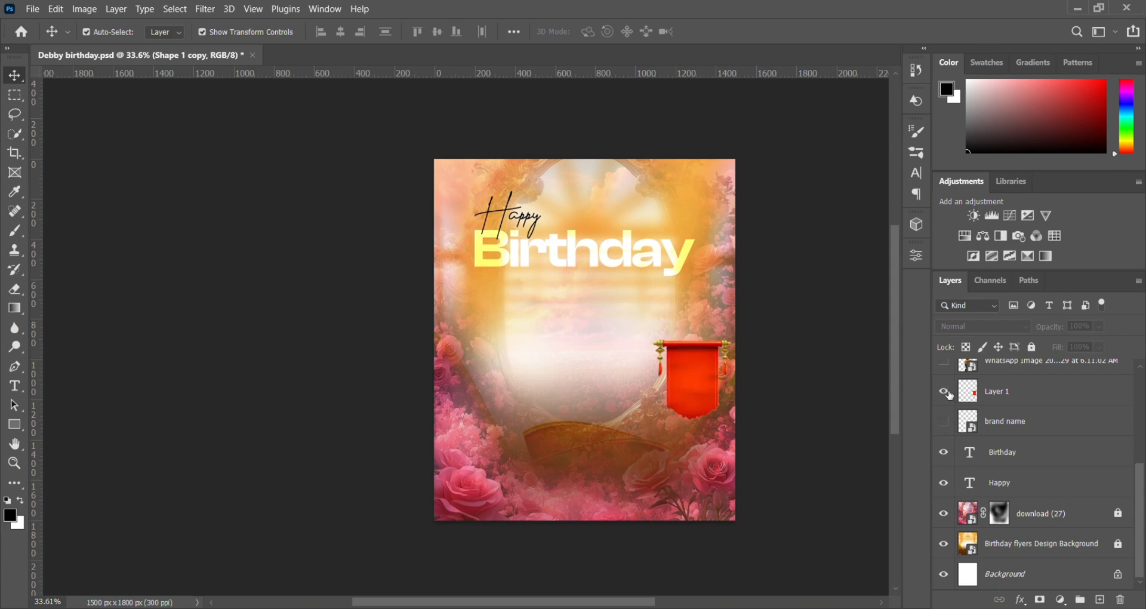
Step: Preview the invitation overlay image in the Downloads folder and return to the flyer
{"action": "left_click", "coordinate": [482, 607]}
{"action": "left_click", "coordinate": [568, 544]}
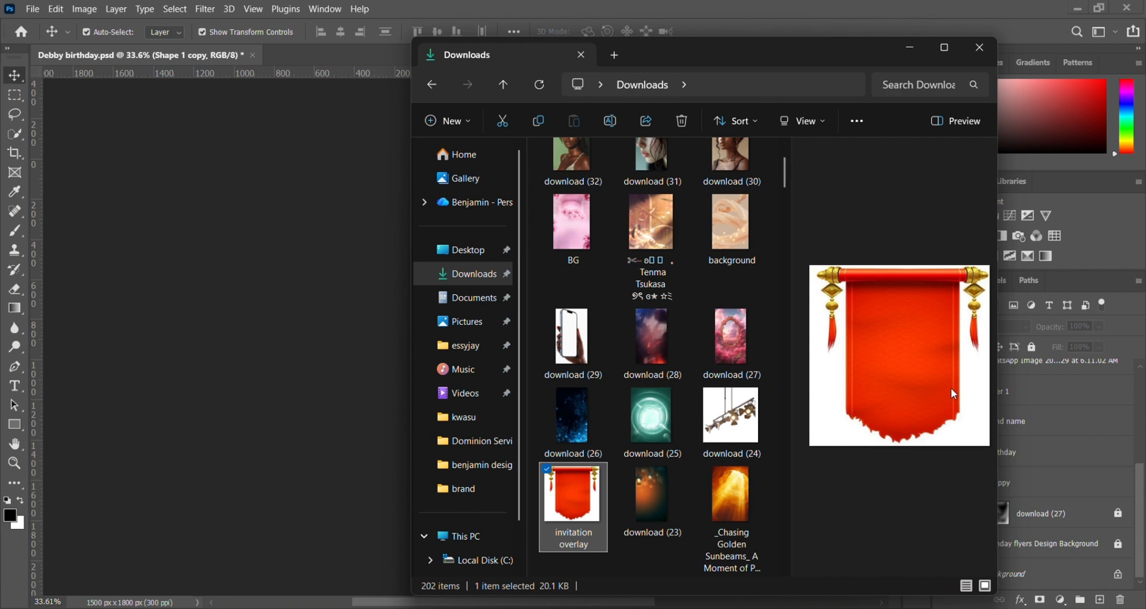
{"action": "left_click", "coordinate": [1107, 449]}
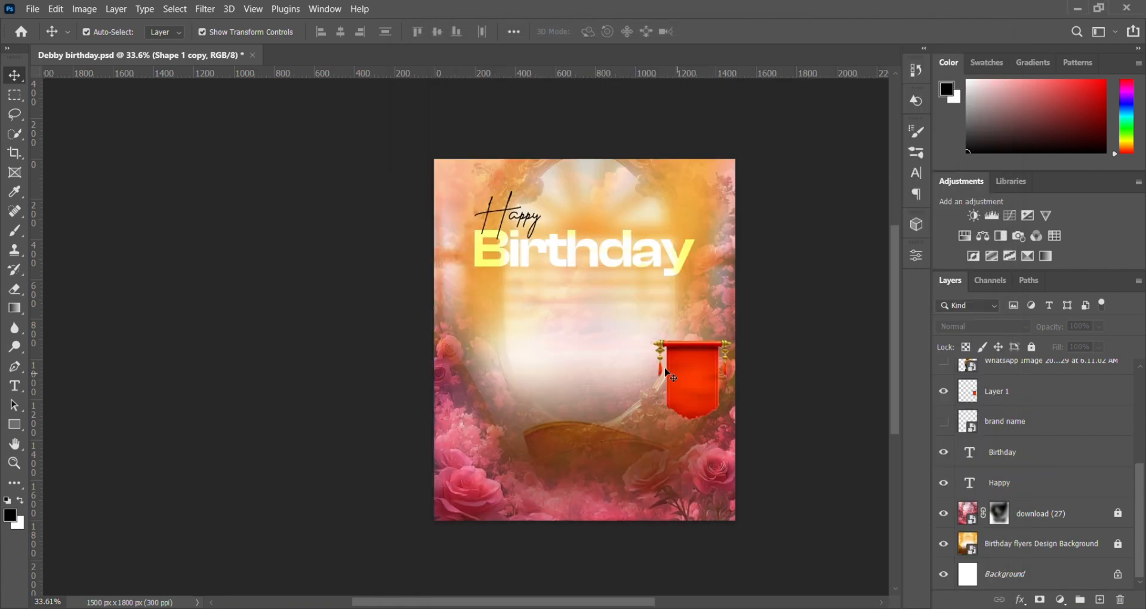
Step: Toggle the brand name layer on and off, and show the woman's cut-out photo layer directly above Layer 1
{"action": "left_click", "coordinate": [943, 421]}
{"action": "left_click", "coordinate": [944, 421]}
{"action": "left_click", "coordinate": [944, 420]}
{"action": "scroll", "coordinate": [955, 398], "scroll_direction": "up", "scroll_amount": 2}
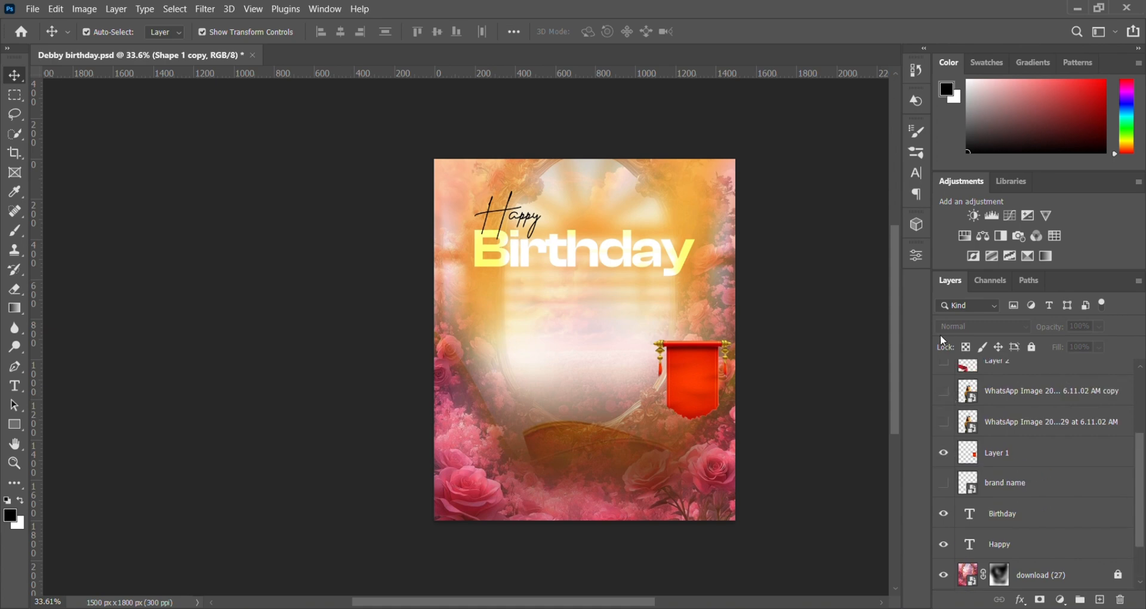
{"action": "left_click", "coordinate": [943, 422]}
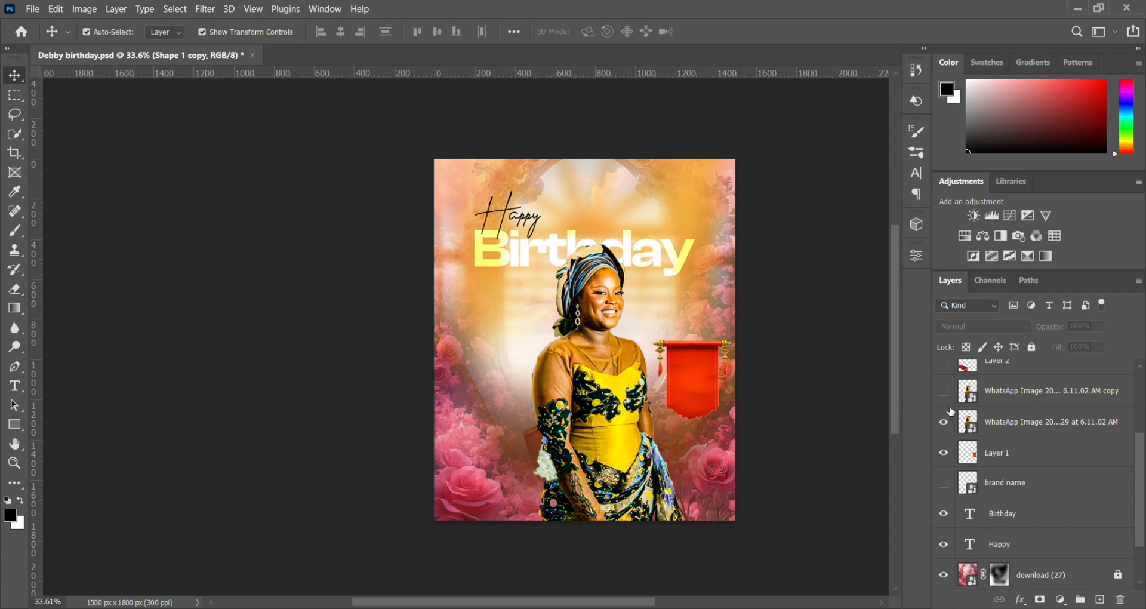
Step: Find the woman's source photos in the Downloads folder and compare the 6.11.04 AM and 6.11.02 AM WhatsApp images
{"action": "left_click", "coordinate": [542, 608]}
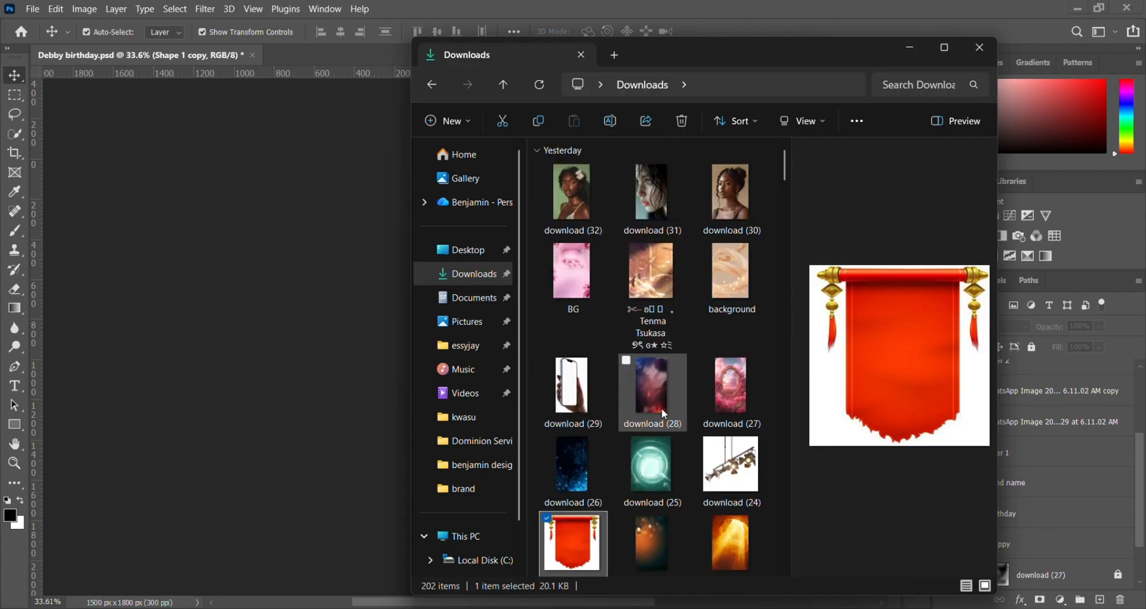
{"action": "scroll", "coordinate": [661, 409], "scroll_direction": "down", "scroll_amount": 20}
{"action": "scroll", "coordinate": [664, 405], "scroll_direction": "down", "scroll_amount": 20}
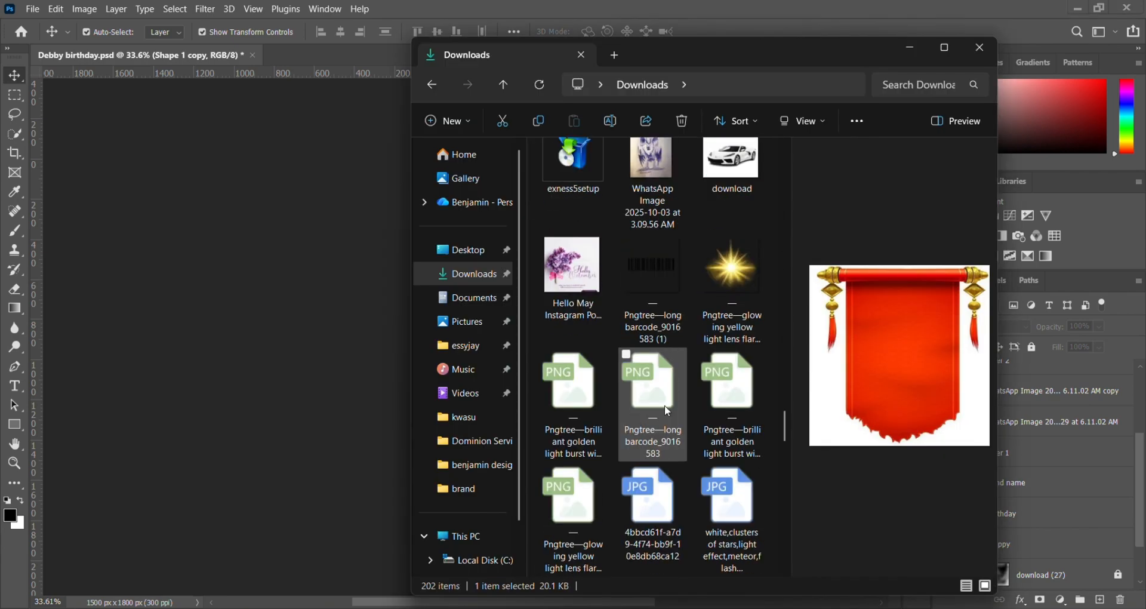
{"action": "scroll", "coordinate": [664, 405], "scroll_direction": "up", "scroll_amount": 20}
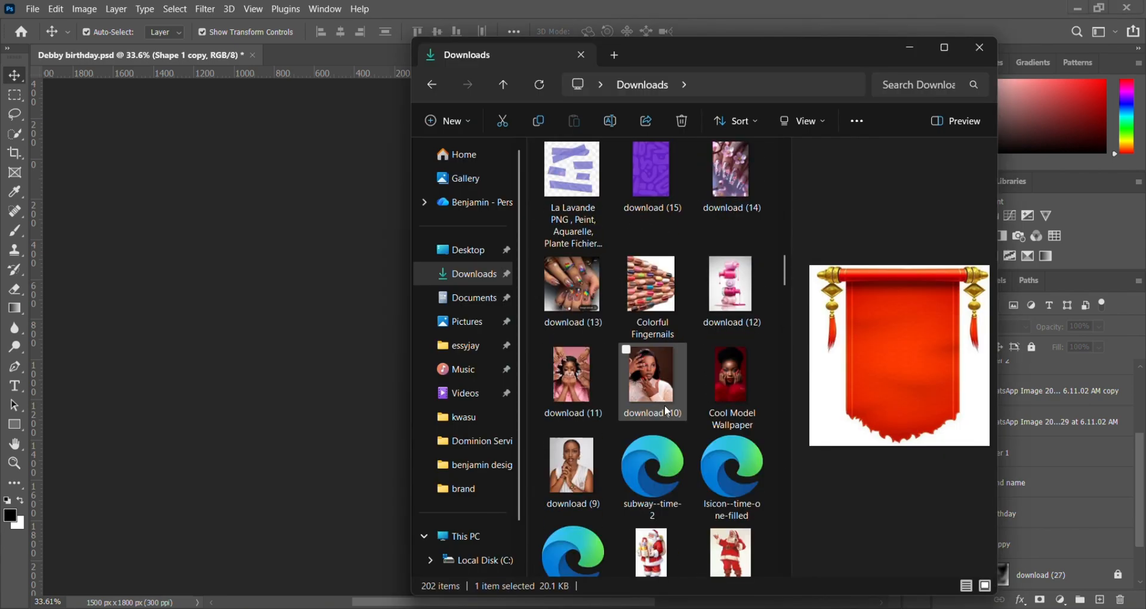
{"action": "scroll", "coordinate": [683, 452], "scroll_direction": "down", "scroll_amount": 3}
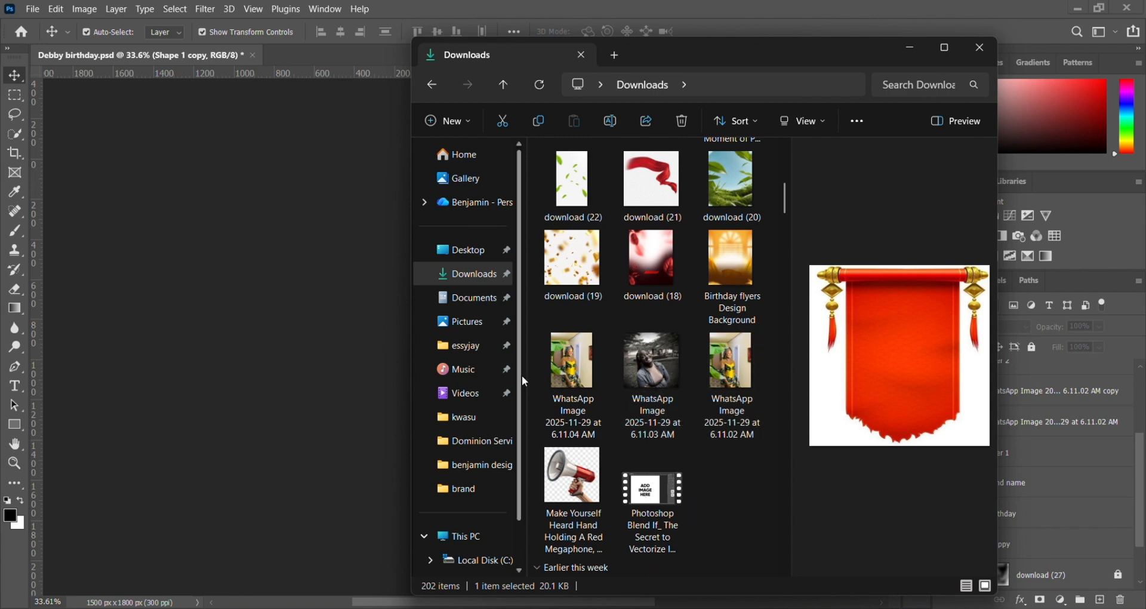
{"action": "left_click", "coordinate": [572, 369]}
{"action": "left_click", "coordinate": [726, 379]}
{"action": "left_click", "coordinate": [566, 376]}
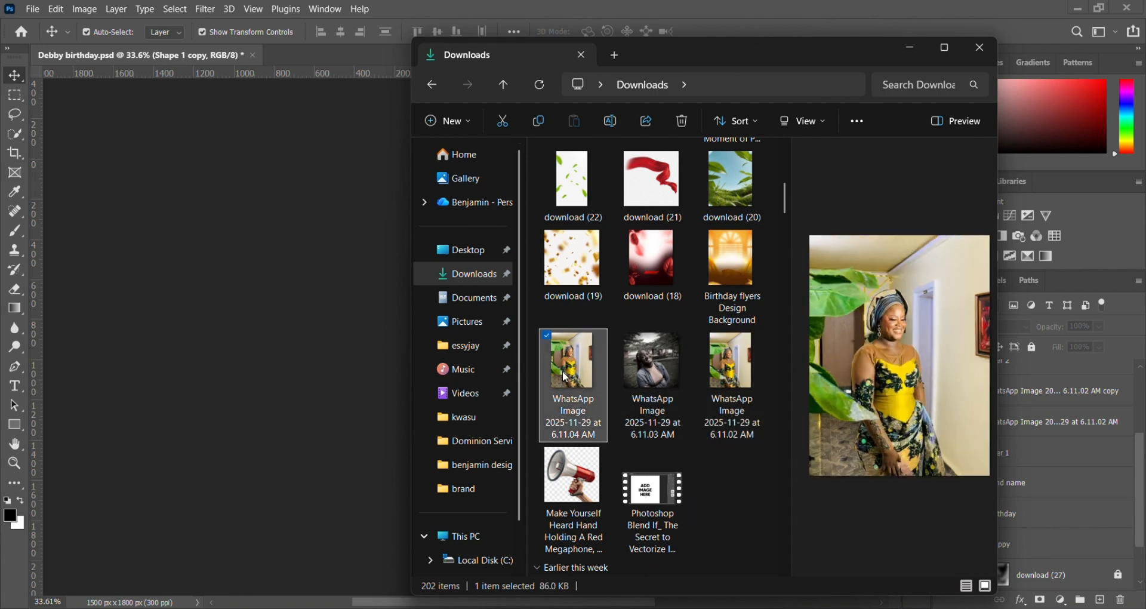
{"action": "left_click", "coordinate": [726, 383]}
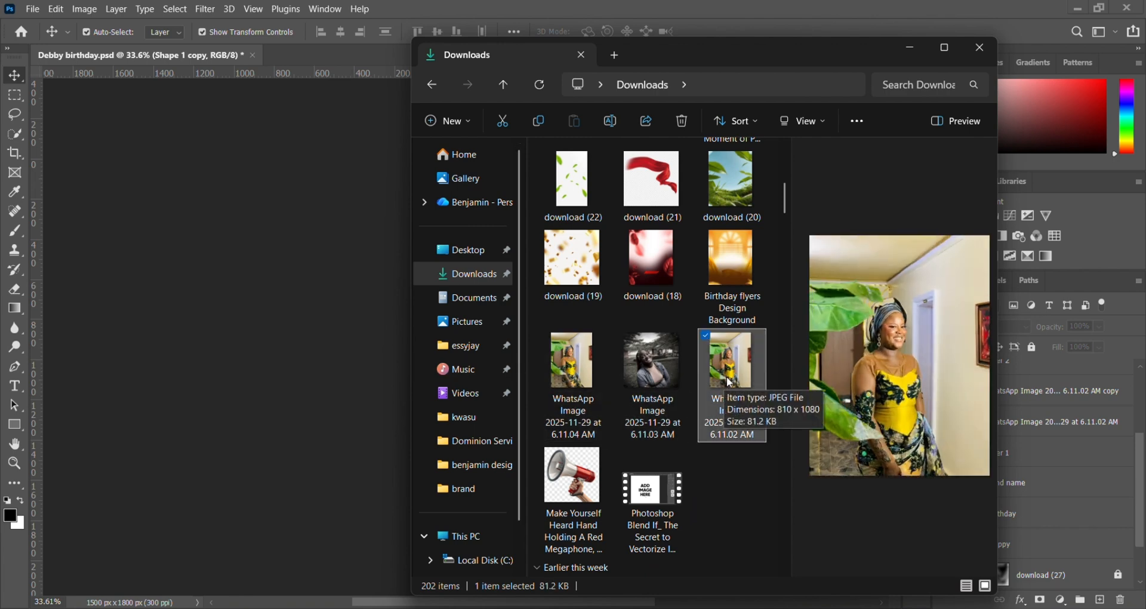
{"action": "left_click_drag", "start_coordinate": [730, 380], "coordinate": [499, 421]}
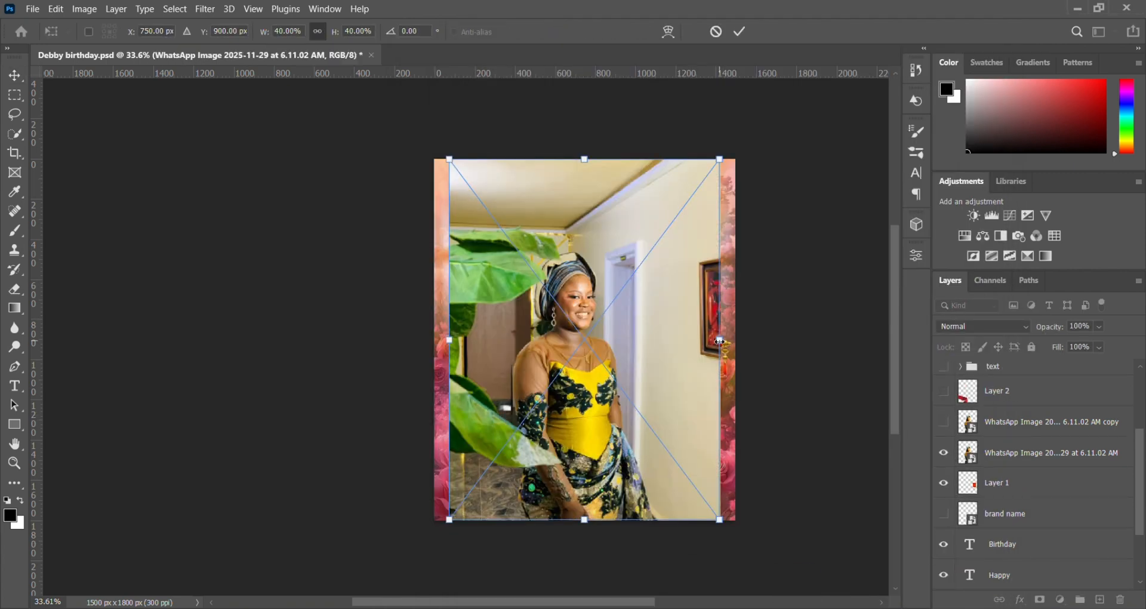
{"action": "left_click_drag", "start_coordinate": [719, 339], "coordinate": [525, 384]}
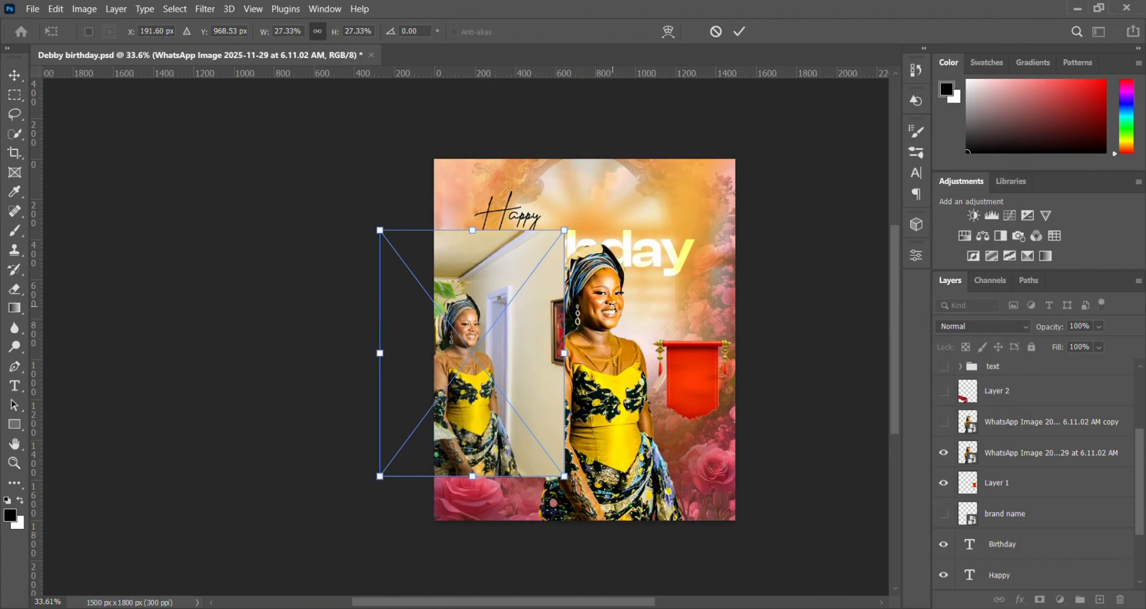
{"action": "left_click", "coordinate": [740, 32]}
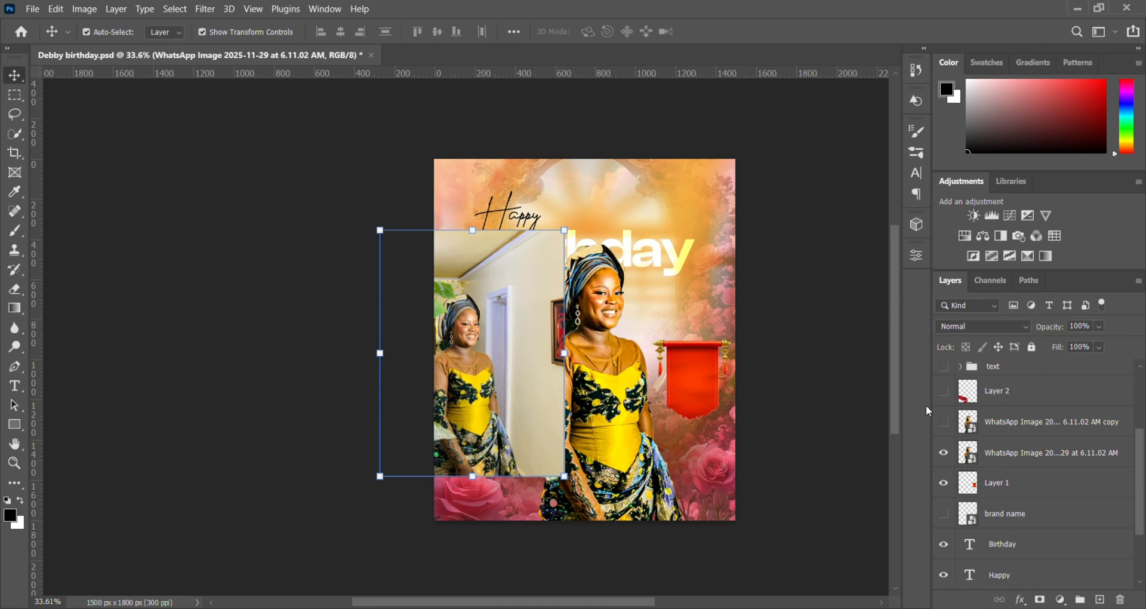
{"action": "key", "text": "Delete"}
Step: Show Layer 2 with the red cloth across the flyer's lower corner
{"action": "scroll", "coordinate": [1008, 444], "scroll_direction": "down", "scroll_amount": 3}
{"action": "scroll", "coordinate": [995, 431], "scroll_direction": "up", "scroll_amount": 1}
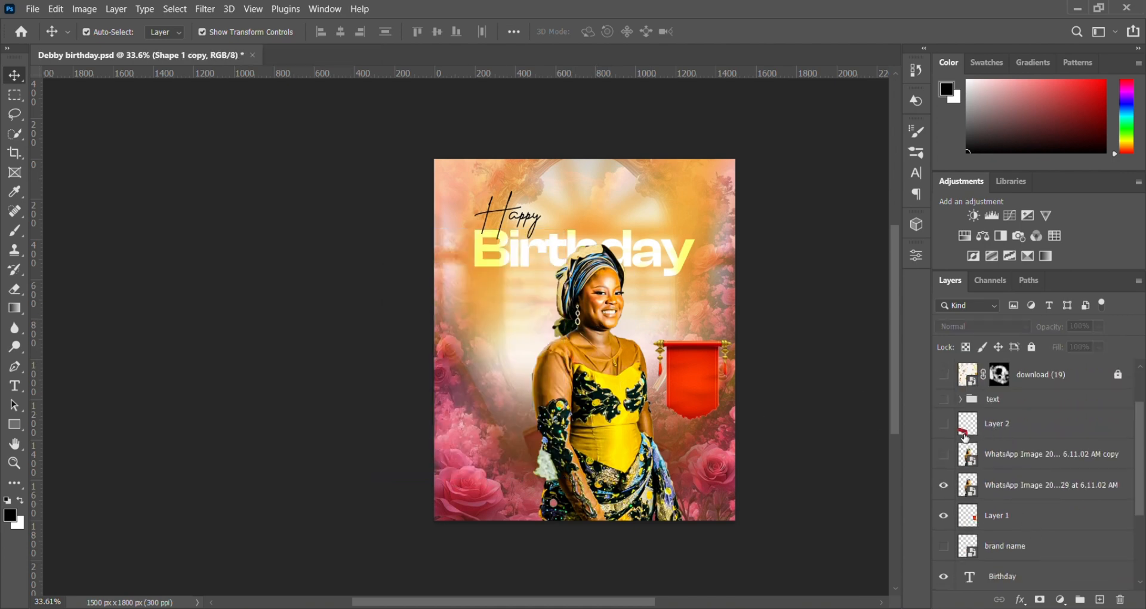
{"action": "left_click", "coordinate": [944, 424]}
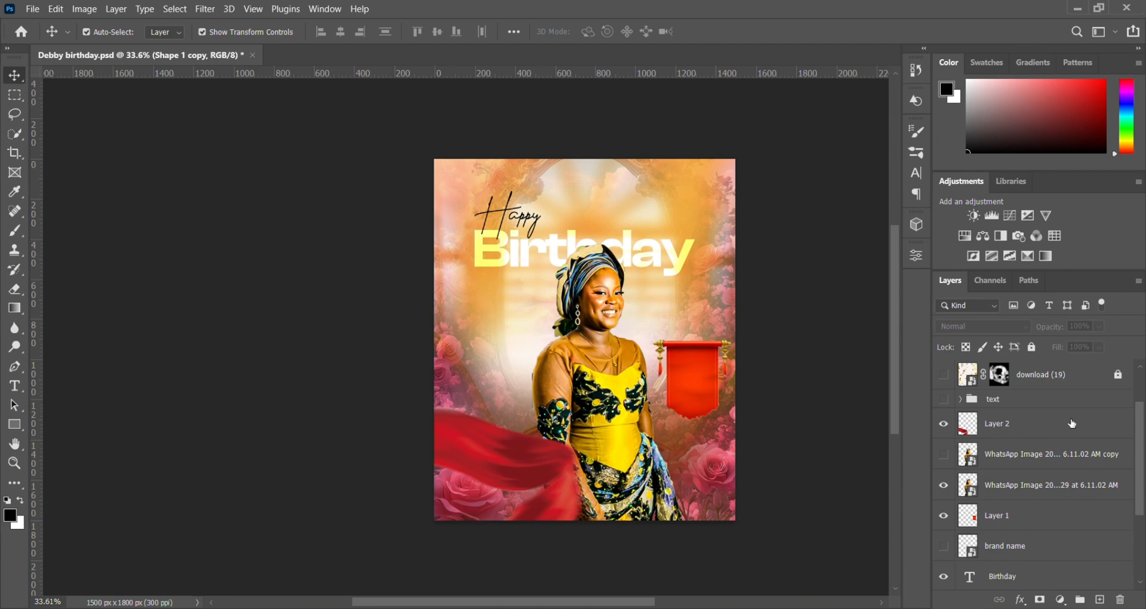
Step: Preview the download (21) red ribbon image in the Downloads folder and return to the flyer
{"action": "left_click", "coordinate": [586, 608]}
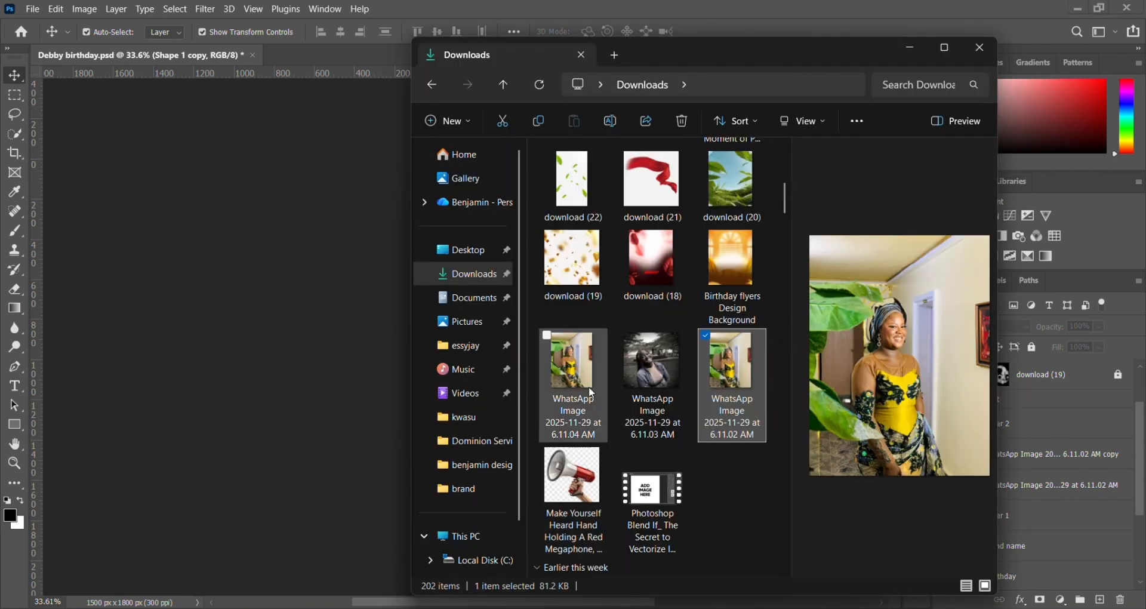
{"action": "left_click", "coordinate": [659, 182]}
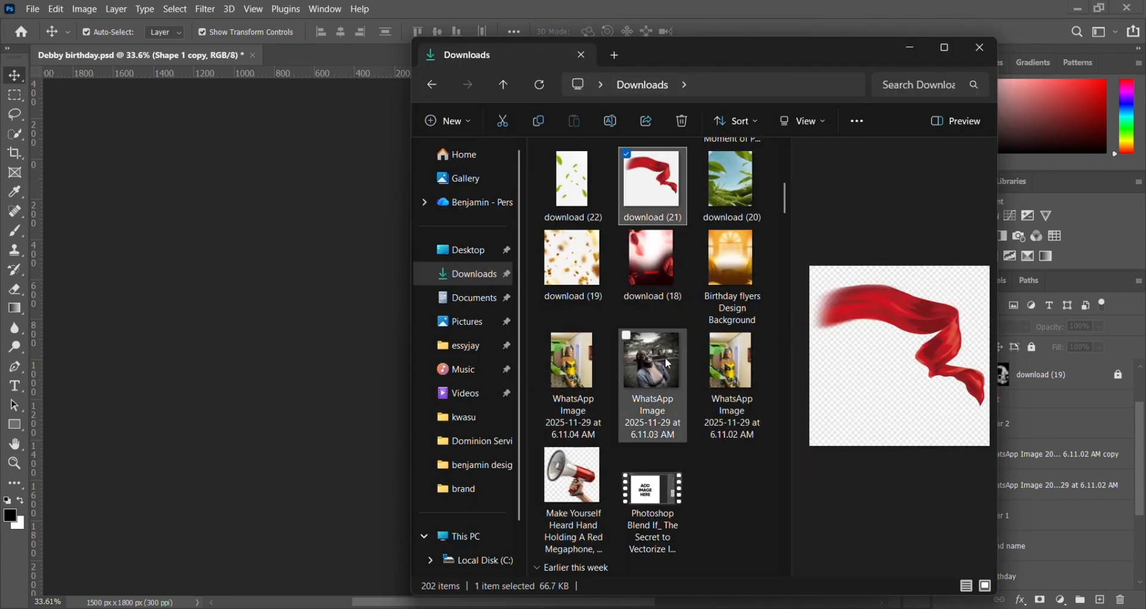
{"action": "left_click", "coordinate": [587, 608]}
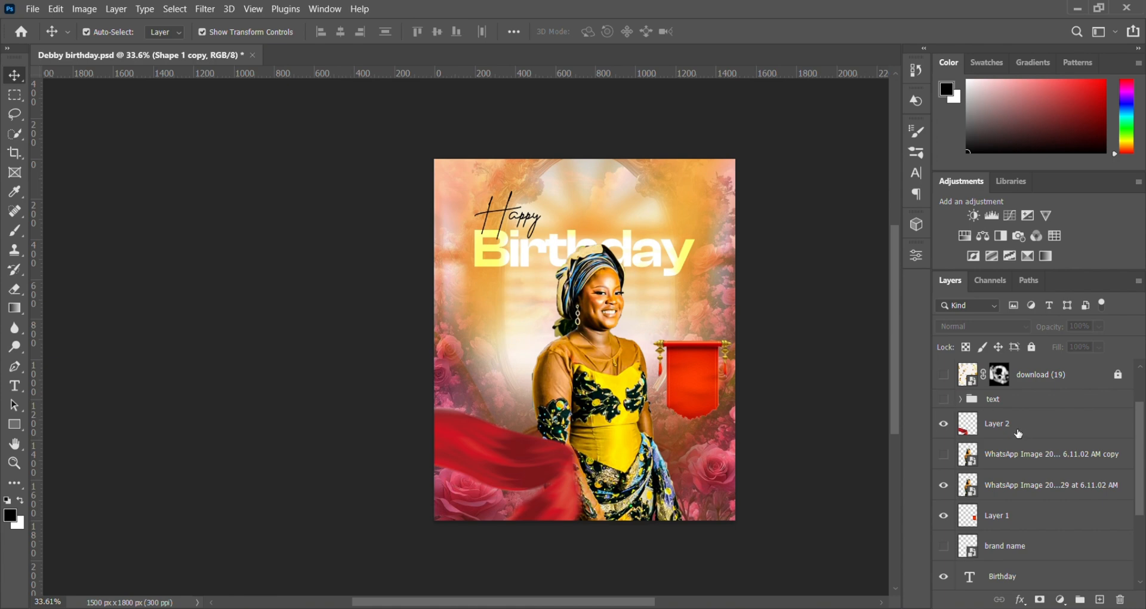
Step: Show the text group and inspect its date lettering on the red banner up close
{"action": "left_click", "coordinate": [943, 398]}
{"action": "left_click", "coordinate": [990, 398]}
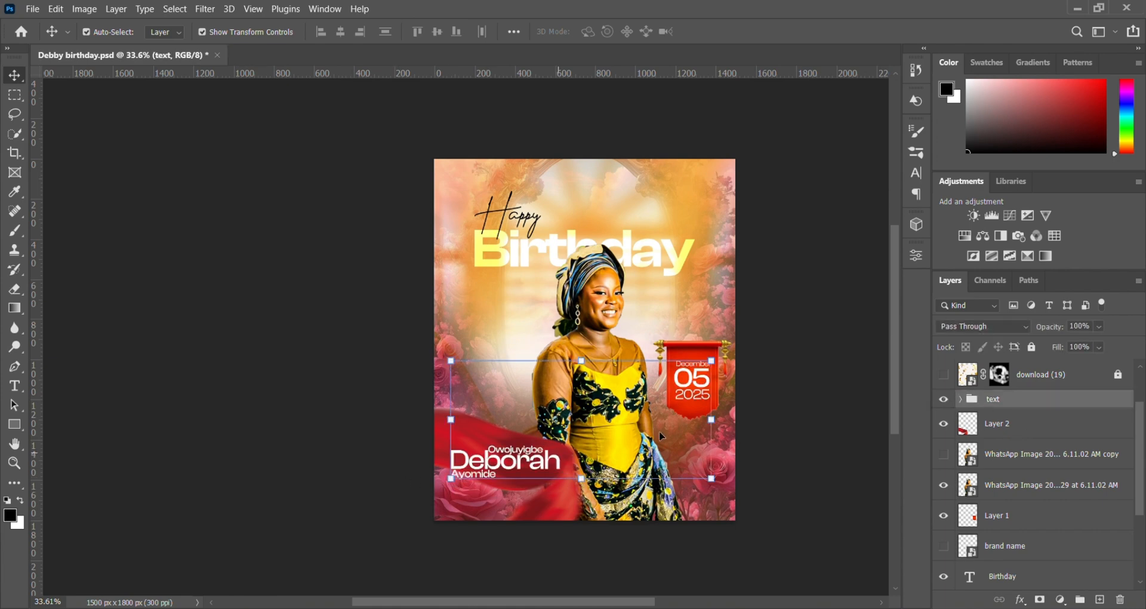
{"action": "left_click", "coordinate": [775, 291]}
{"action": "scroll", "coordinate": [721, 428], "scroll_direction": "up", "scroll_amount": 7}
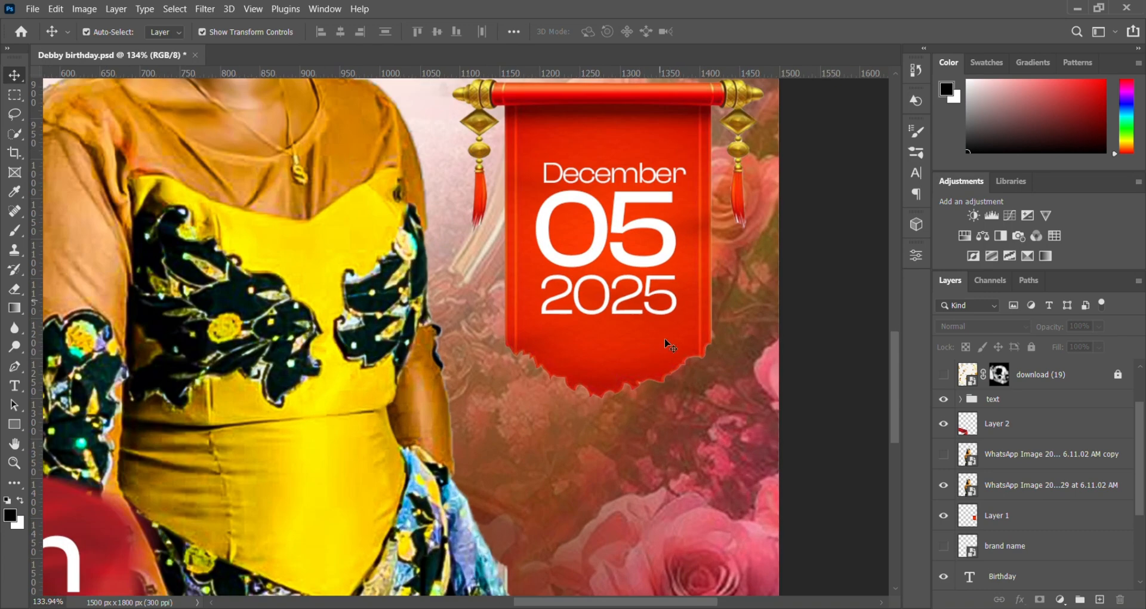
Step: Nudge the December text slightly left above the 05 on the red banner and deselect it
{"action": "left_click_drag", "start_coordinate": [656, 176], "coordinate": [651, 177]}
{"action": "left_click", "coordinate": [886, 341]}
{"action": "scroll", "coordinate": [459, 358], "scroll_direction": "down", "scroll_amount": 1}
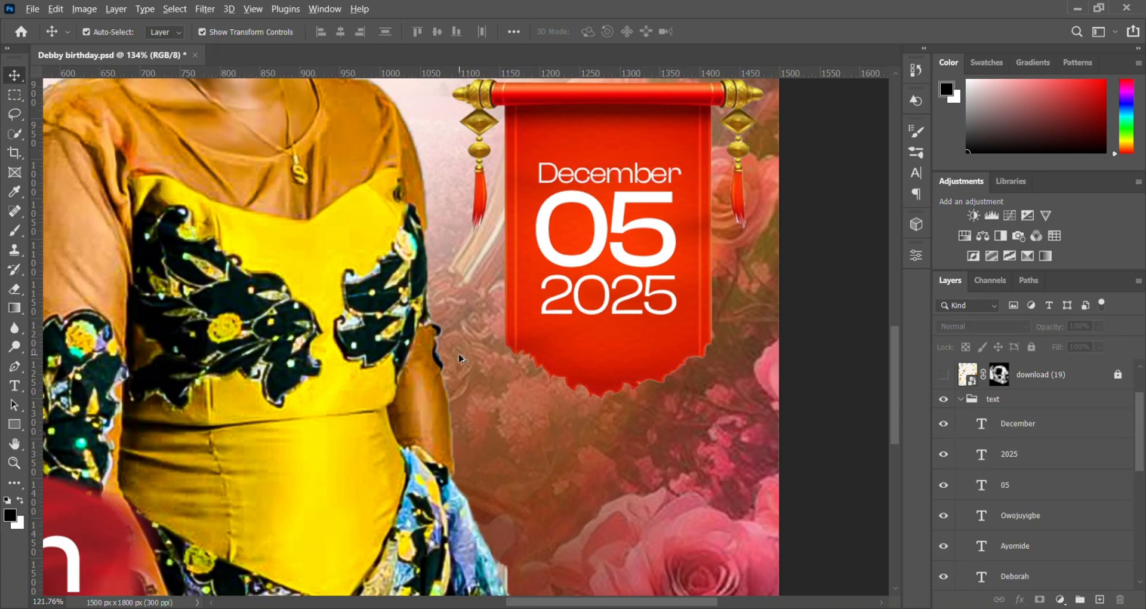
Step: Collapse the text group in the layer stack and lock it
{"action": "scroll", "coordinate": [460, 358], "scroll_direction": "down", "scroll_amount": 4}
{"action": "scroll", "coordinate": [206, 475], "scroll_direction": "left", "scroll_amount": 1}
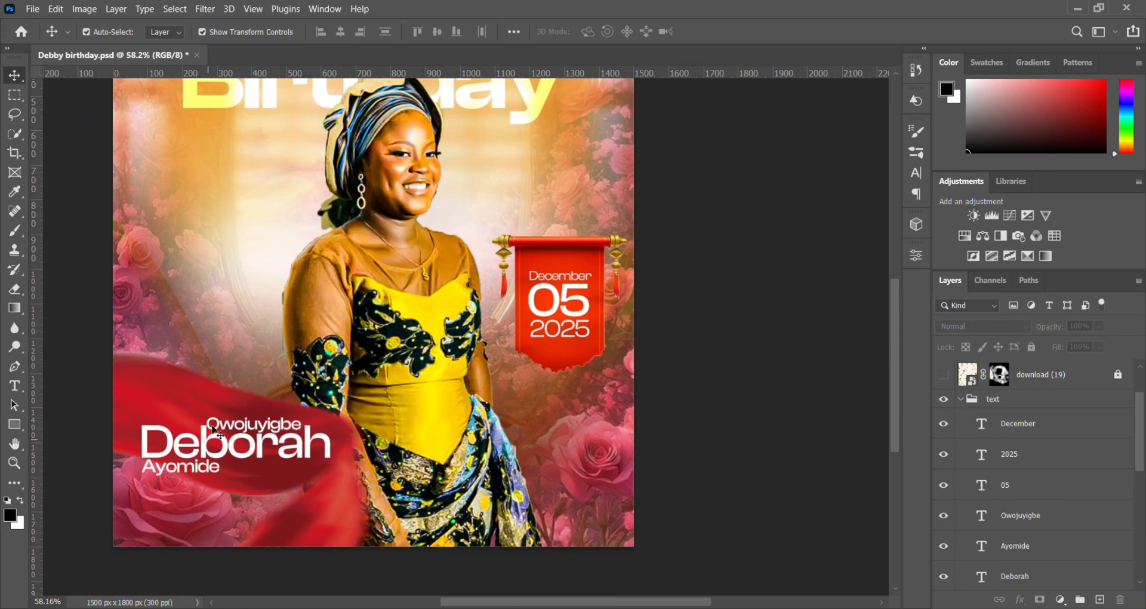
{"action": "left_click", "coordinate": [202, 469]}
{"action": "left_click", "coordinate": [650, 504]}
{"action": "left_click", "coordinate": [961, 399]}
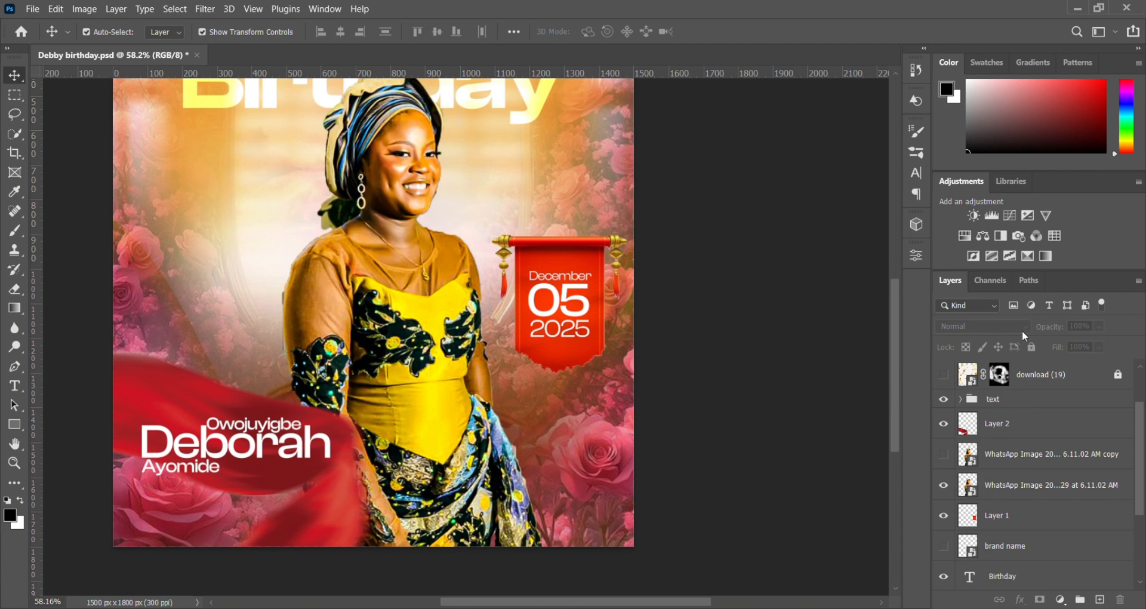
{"action": "left_click", "coordinate": [1009, 400]}
{"action": "left_click", "coordinate": [1029, 348]}
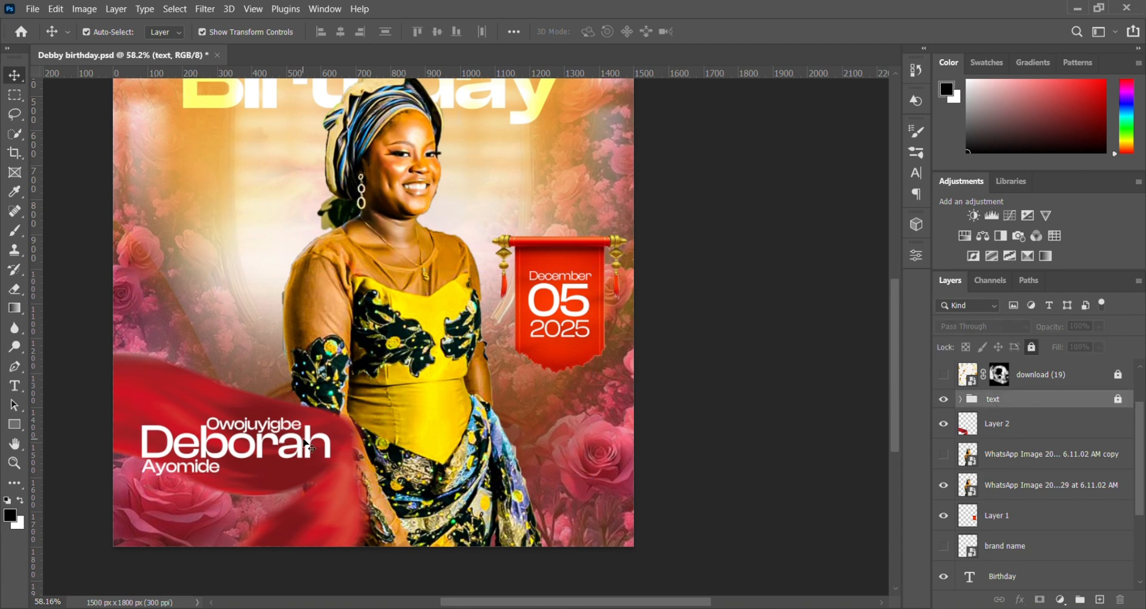
Step: Try to move the name lettering on the red cloth, undo the resulting move of Layer 2 and deselect it
{"action": "left_click_drag", "start_coordinate": [305, 443], "coordinate": [485, 452]}
{"action": "key", "text": "ctrl+z"}
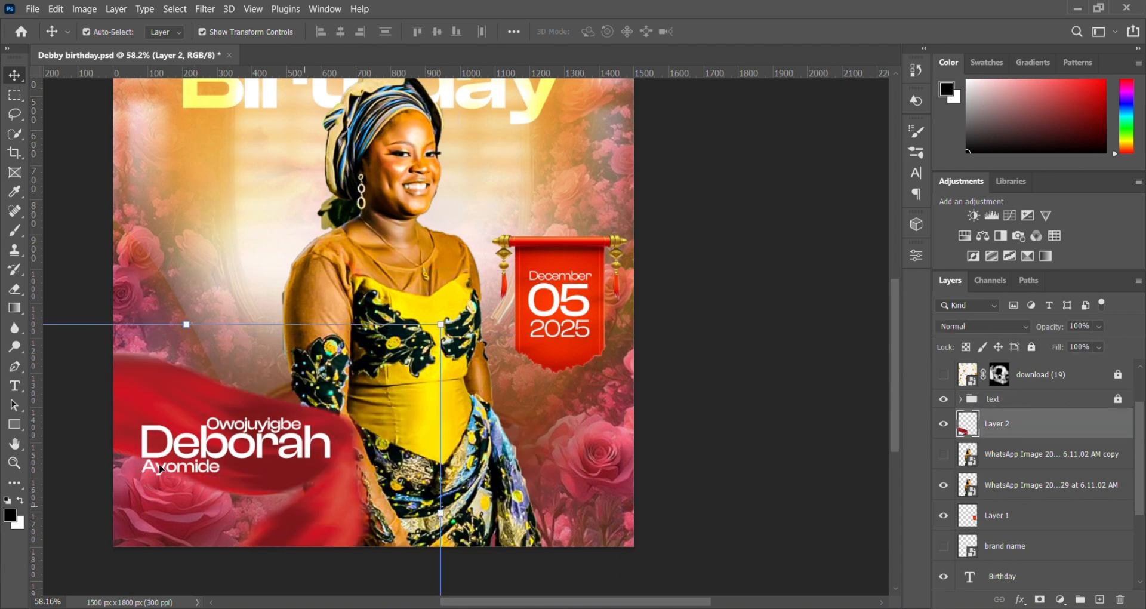
{"action": "scroll", "coordinate": [1031, 458], "scroll_direction": "up", "scroll_amount": 2}
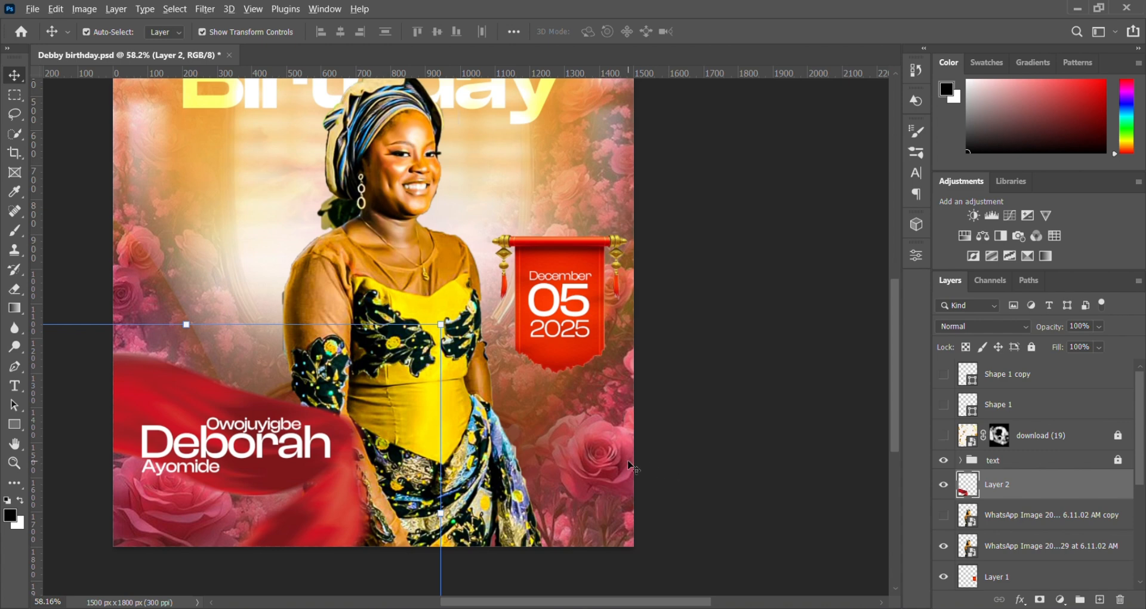
{"action": "scroll", "coordinate": [628, 465], "scroll_direction": "down", "scroll_amount": 3}
{"action": "scroll", "coordinate": [629, 466], "scroll_direction": "up", "scroll_amount": 2}
{"action": "left_click", "coordinate": [635, 466]}
Step: Show the download (19) confetti layer, preview its source image in the Downloads folder and return to the flyer
{"action": "left_click", "coordinate": [944, 436]}
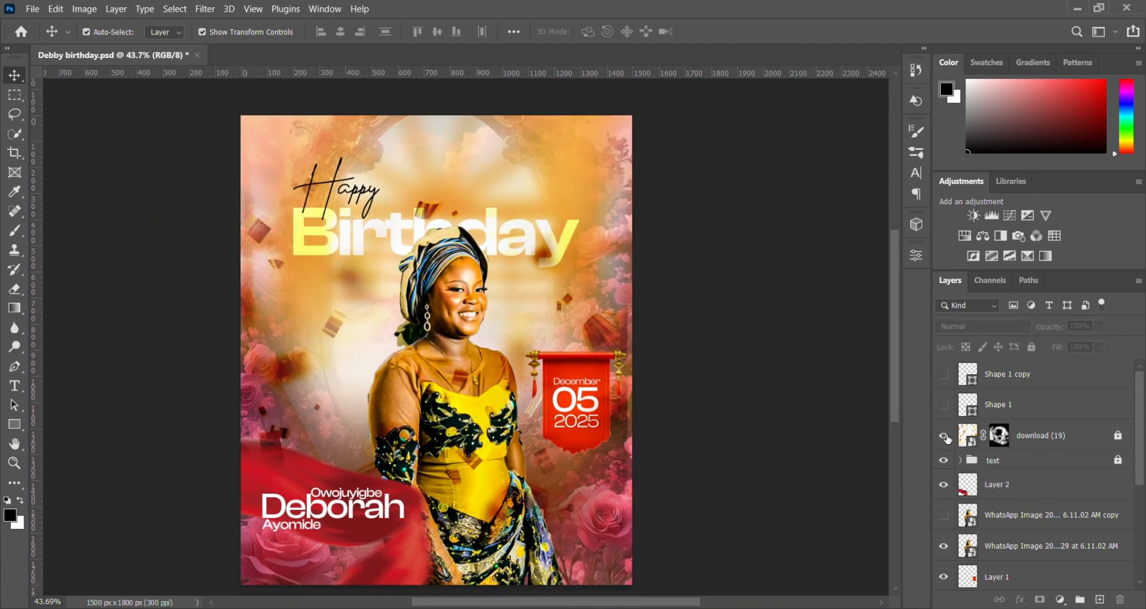
{"action": "left_click", "coordinate": [944, 436]}
{"action": "key", "text": "alt+Tab"}
{"action": "left_click", "coordinate": [595, 276]}
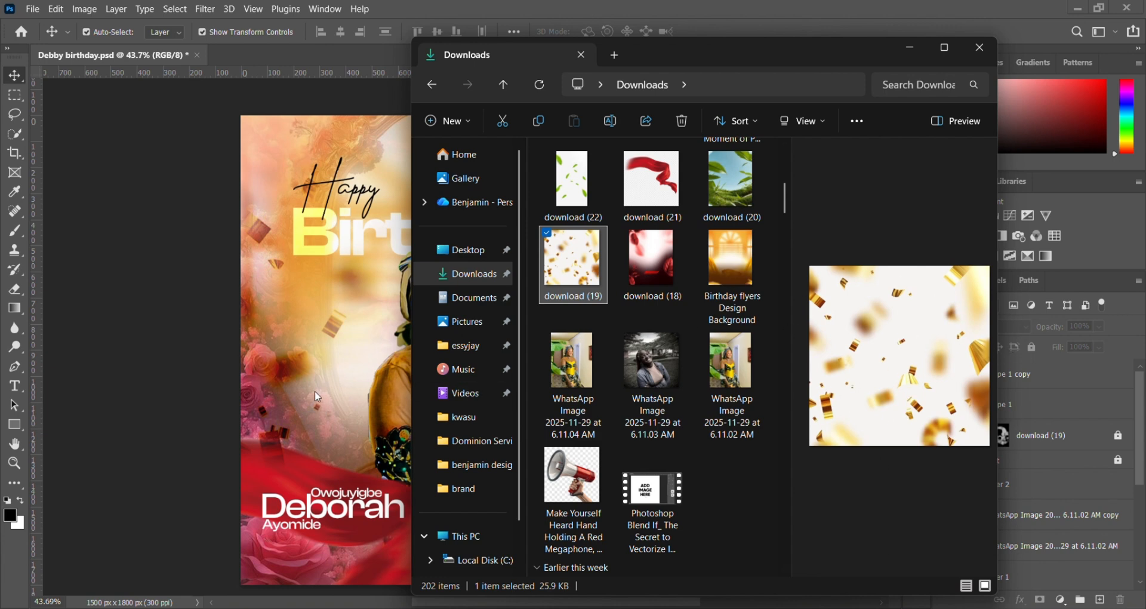
{"action": "key", "text": "alt+Tab"}
Step: Unlock the download (19) confetti layer and add a vector mask beside its existing layer mask
{"action": "left_click", "coordinate": [1030, 439]}
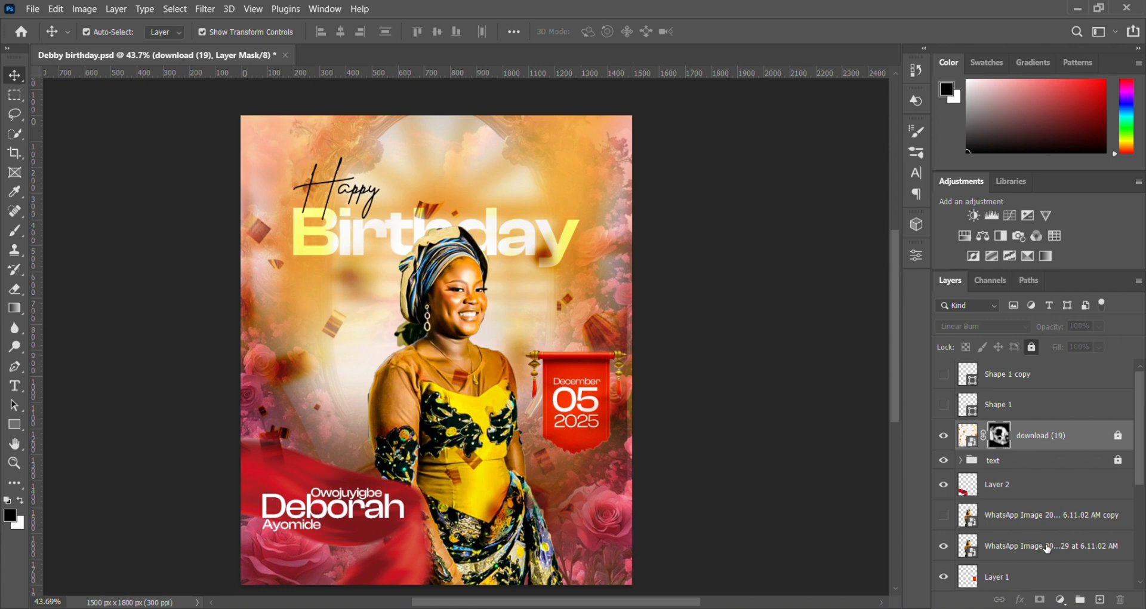
{"action": "left_click", "coordinate": [1117, 436]}
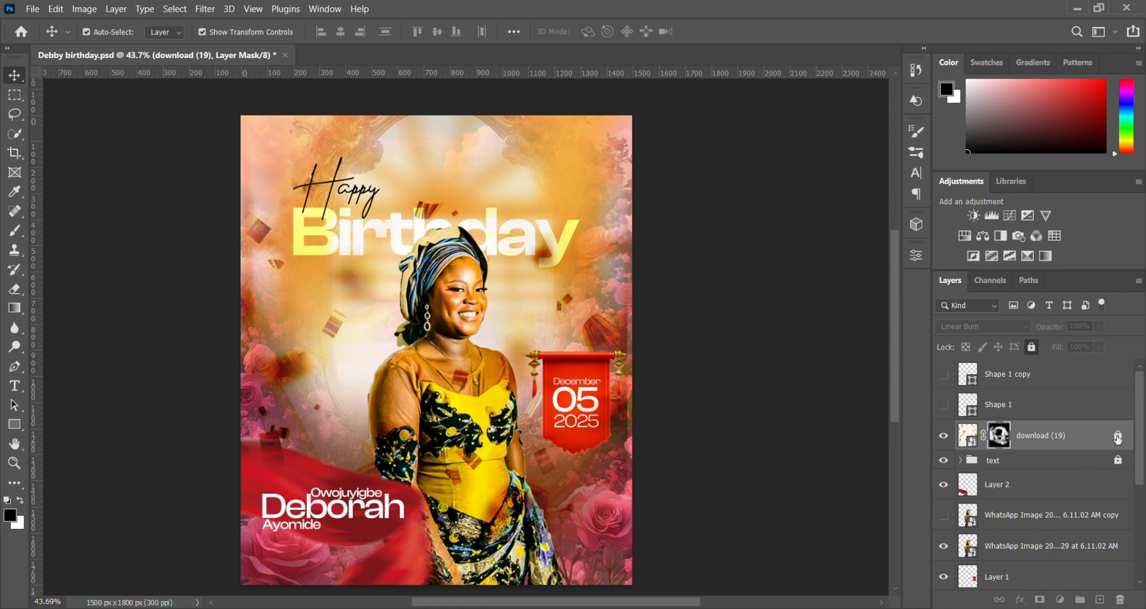
{"action": "left_click", "coordinate": [1040, 599]}
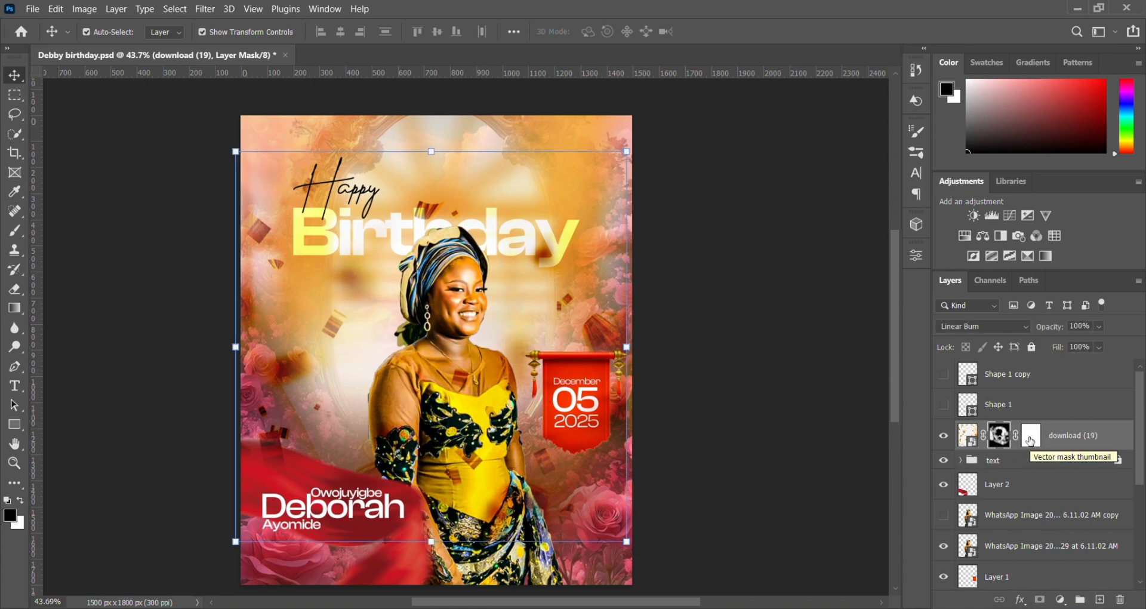
Step: Preview other blend modes on the download (19) layer, keep Linear Burn, and delete its extra vector mask
{"action": "left_click", "coordinate": [998, 327]}
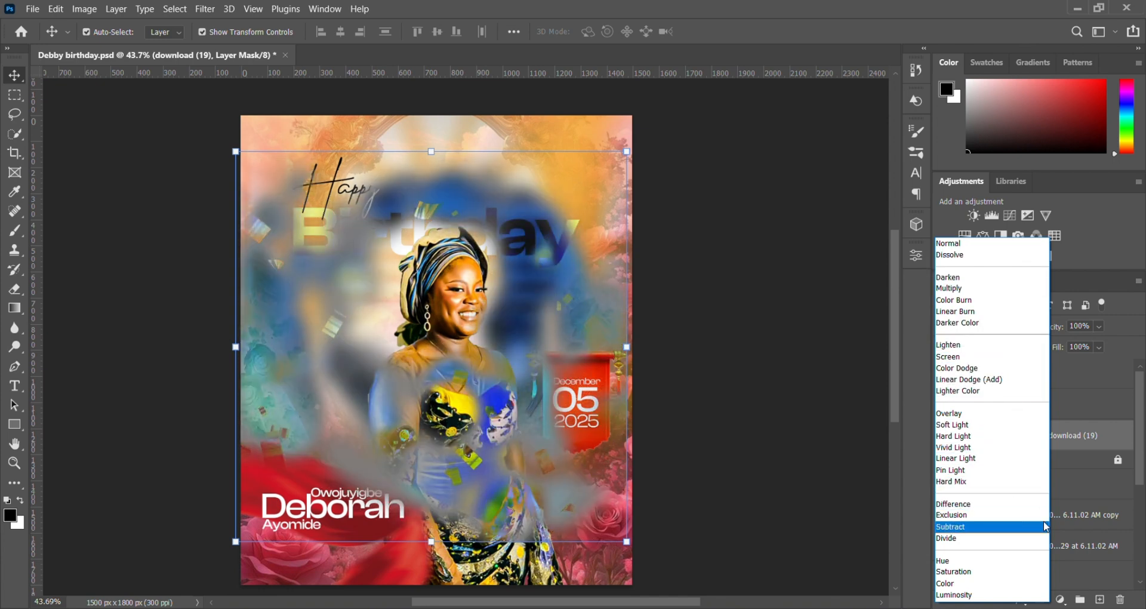
{"action": "left_click", "coordinate": [1014, 311]}
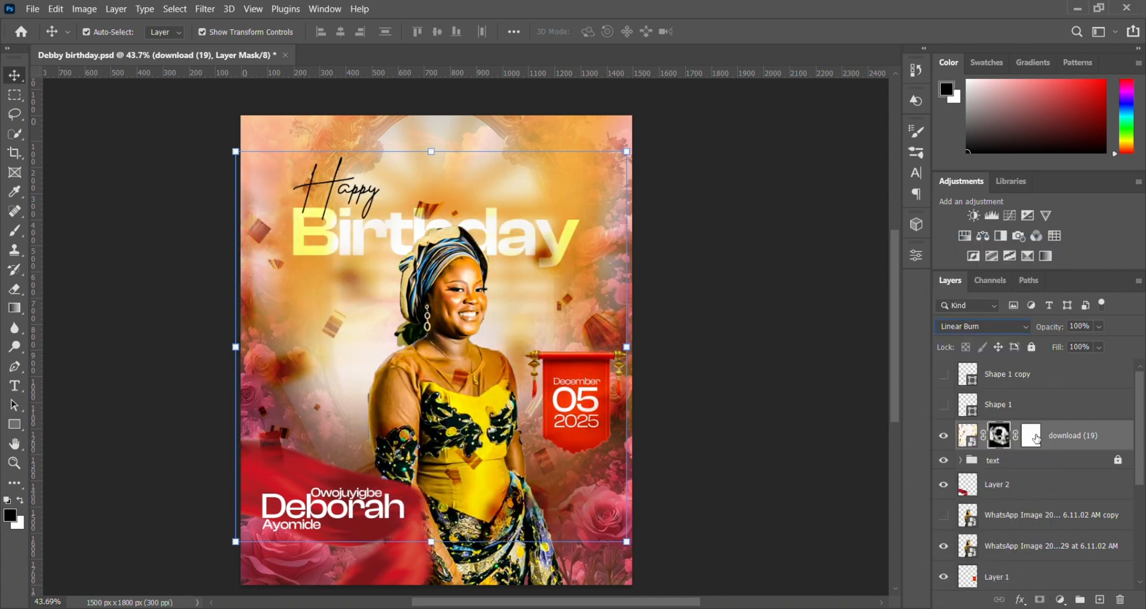
{"action": "left_click_drag", "start_coordinate": [1035, 444], "coordinate": [1120, 599]}
{"action": "key", "text": "Return"}
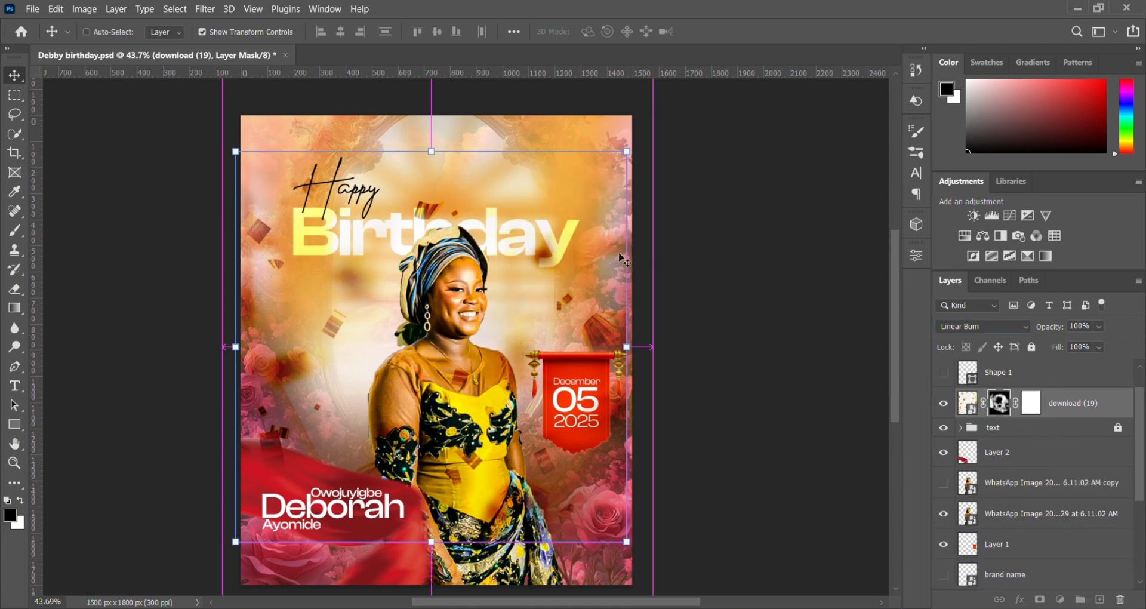
{"action": "left_click", "coordinate": [774, 406]}
{"action": "scroll", "coordinate": [1047, 423], "scroll_direction": "up", "scroll_amount": 1}
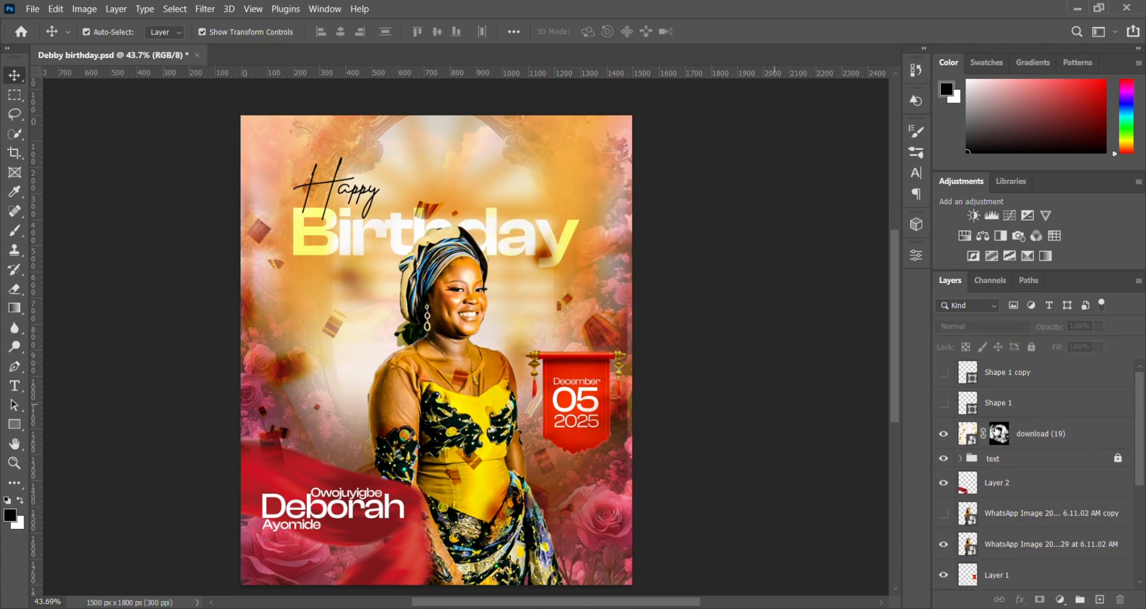
Step: Show the Shape 1 and Shape 1 copy layers with the thin lines around the name lettering
{"action": "left_click", "coordinate": [941, 408]}
{"action": "left_click", "coordinate": [943, 372]}
{"action": "scroll", "coordinate": [990, 384], "scroll_direction": "up", "scroll_amount": 1}
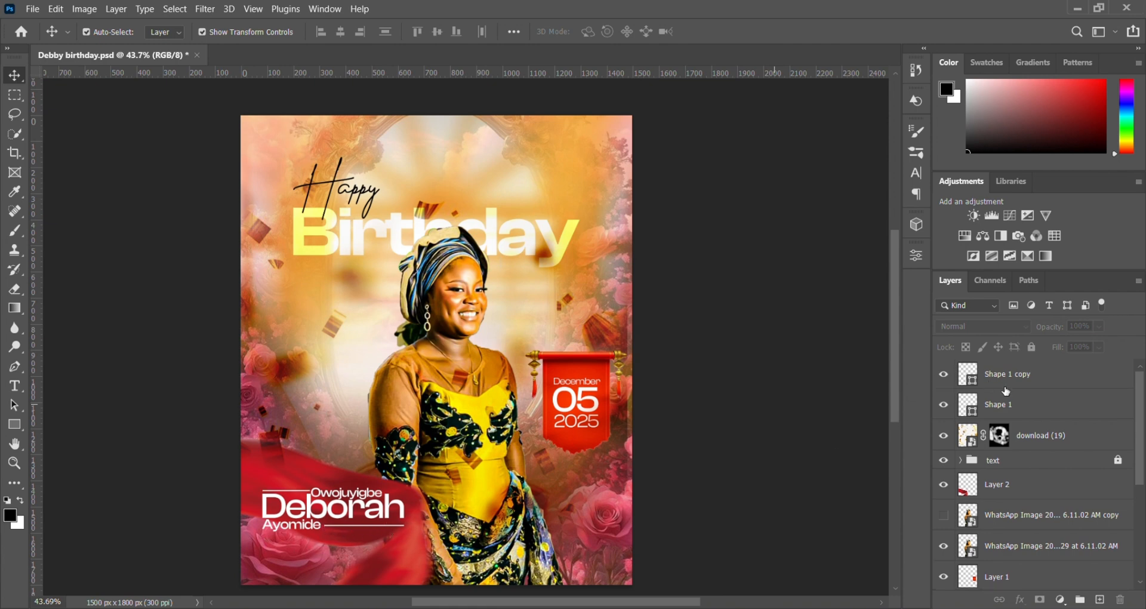
Step: Show the brand name layer and inspect its lettering up close above the Happy text
{"action": "scroll", "coordinate": [1006, 391], "scroll_direction": "down", "scroll_amount": 5}
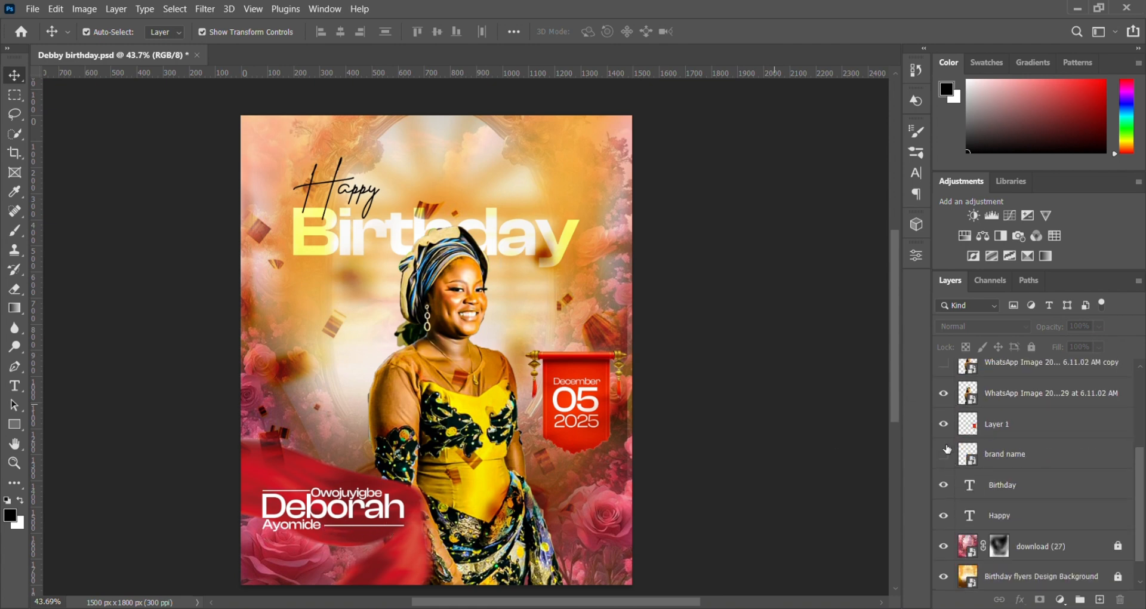
{"action": "left_click", "coordinate": [944, 453]}
{"action": "scroll", "coordinate": [273, 172], "scroll_direction": "up", "scroll_amount": 1}
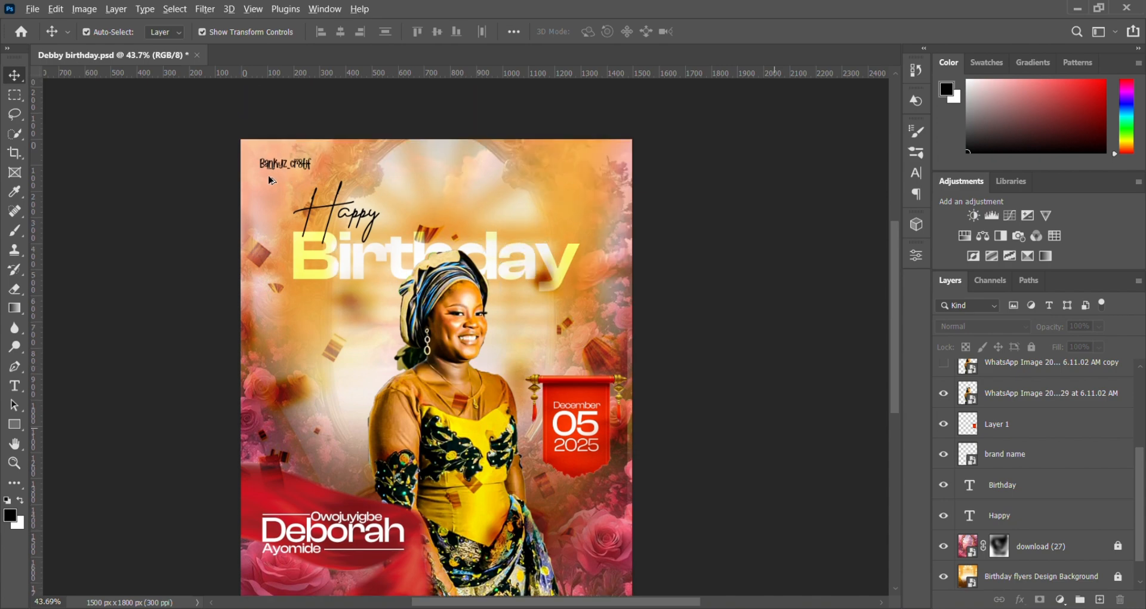
{"action": "scroll", "coordinate": [274, 172], "scroll_direction": "up", "scroll_amount": 4}
{"action": "scroll", "coordinate": [276, 171], "scroll_direction": "up", "scroll_amount": 2}
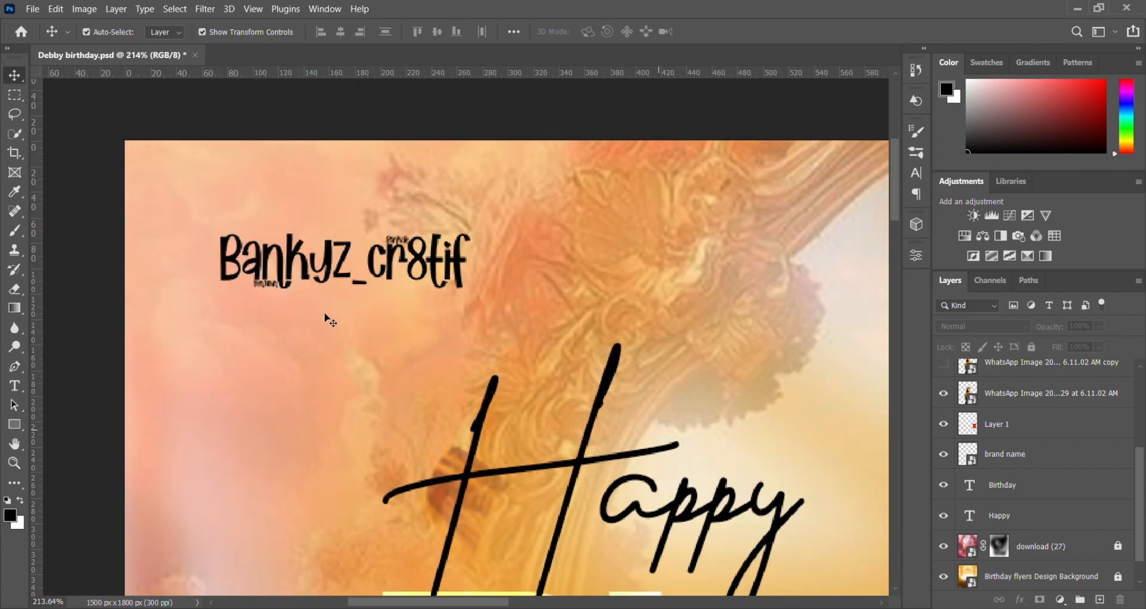
{"action": "scroll", "coordinate": [445, 302], "scroll_direction": "down", "scroll_amount": 7}
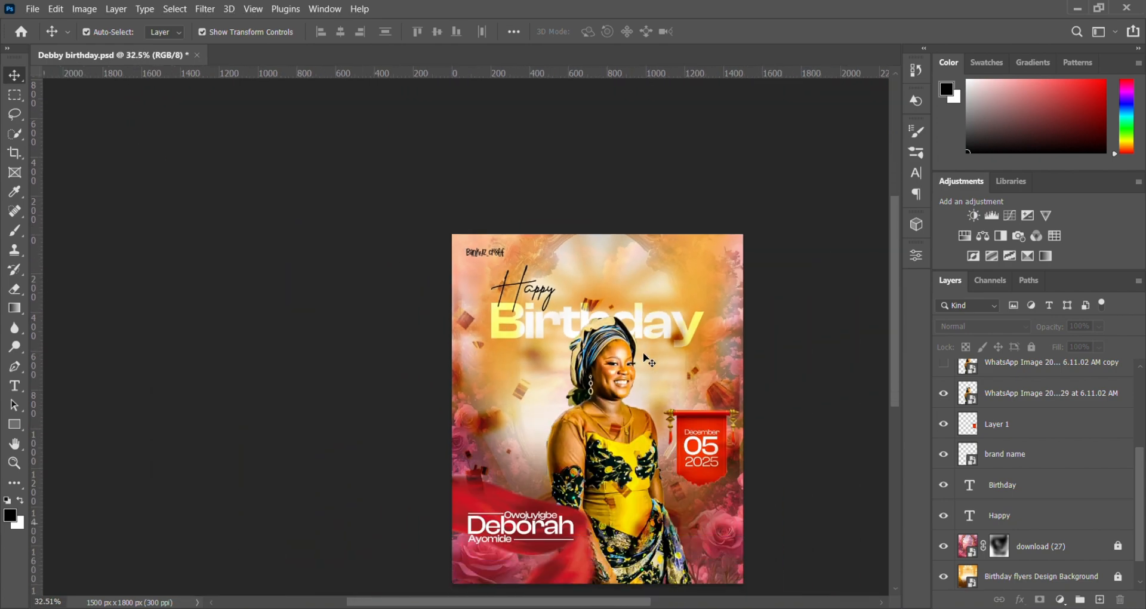